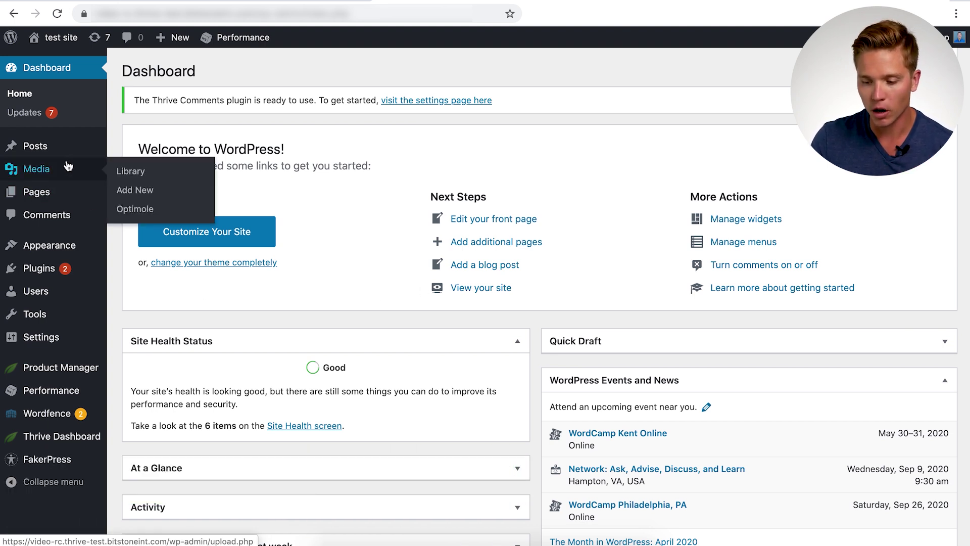
# Step: Bring up the test site's WordPress admin Dashboard with the Pages menu ready
pyautogui.moveTo(46, 199)
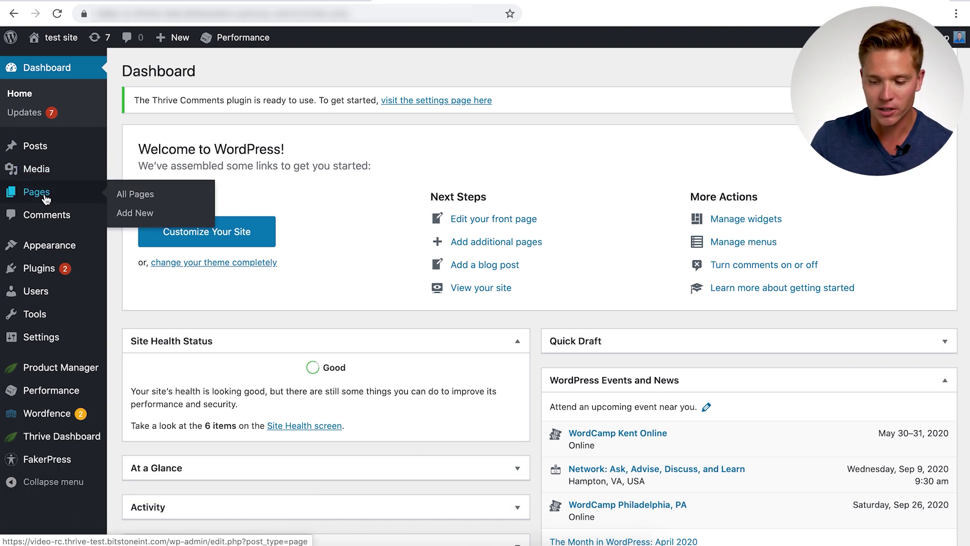
# Step: Add a new page and title it 'Build Your Online Coaching Business'
pyautogui.click(135, 213)
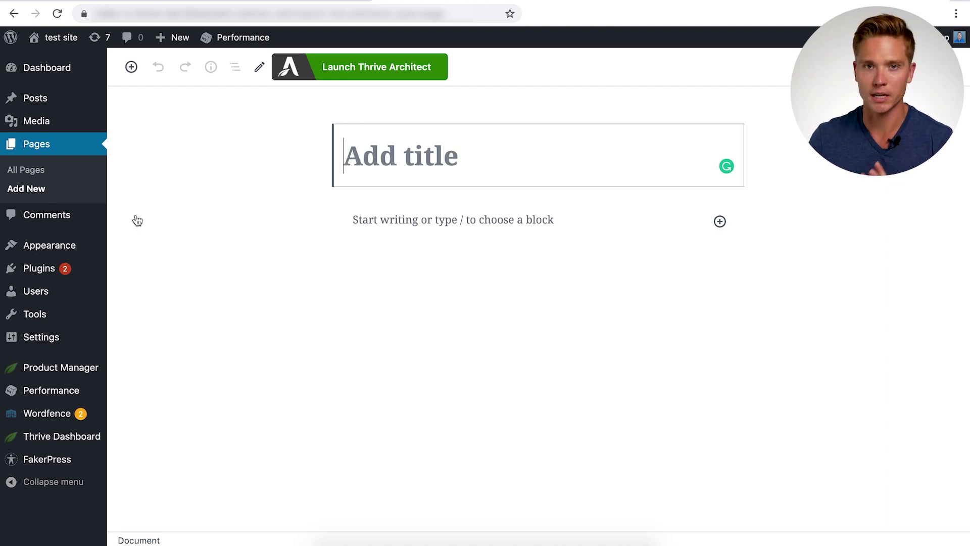
pyautogui.write('Build Y')
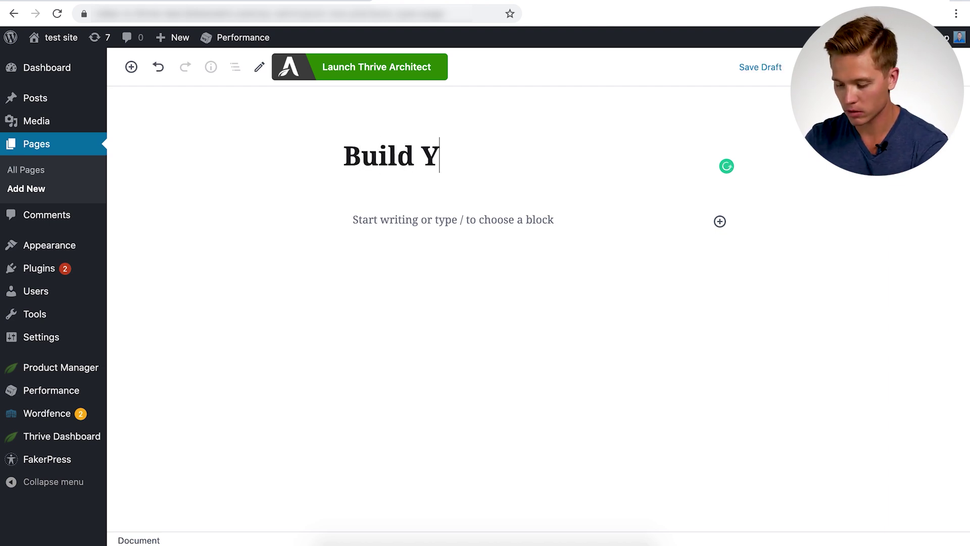
pyautogui.write('our Onlinme')
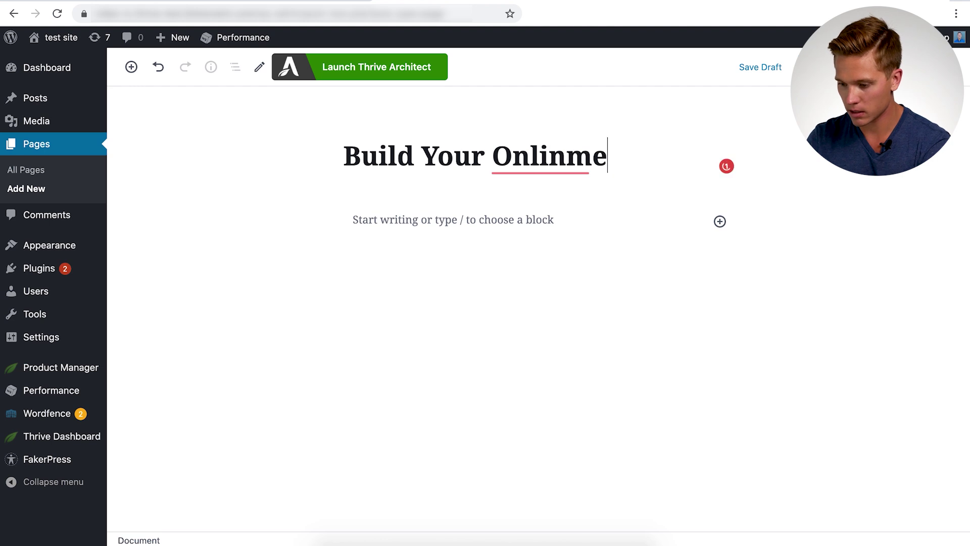
pyautogui.press('BackSpace')
pyautogui.press('BackSpace')
pyautogui.write('e Coaching ')
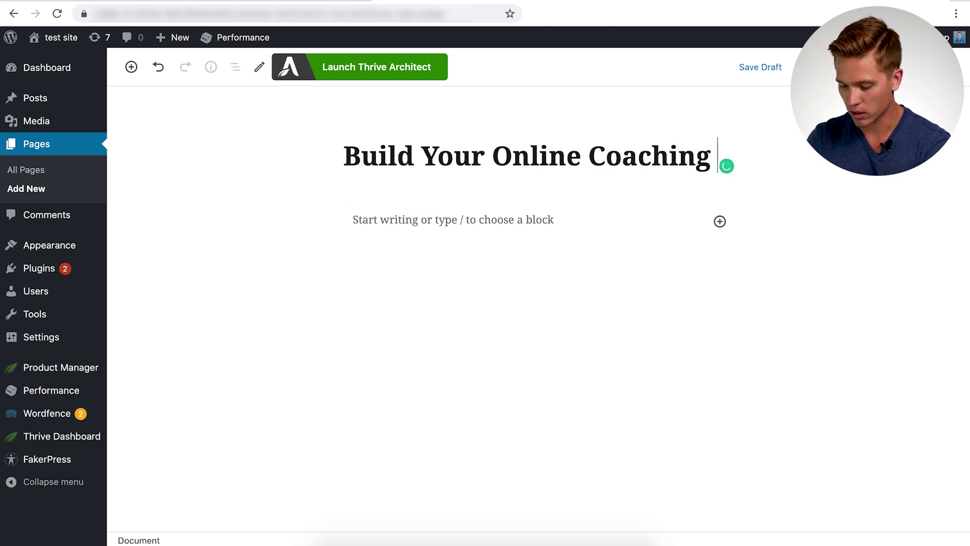
pyautogui.write('Business')
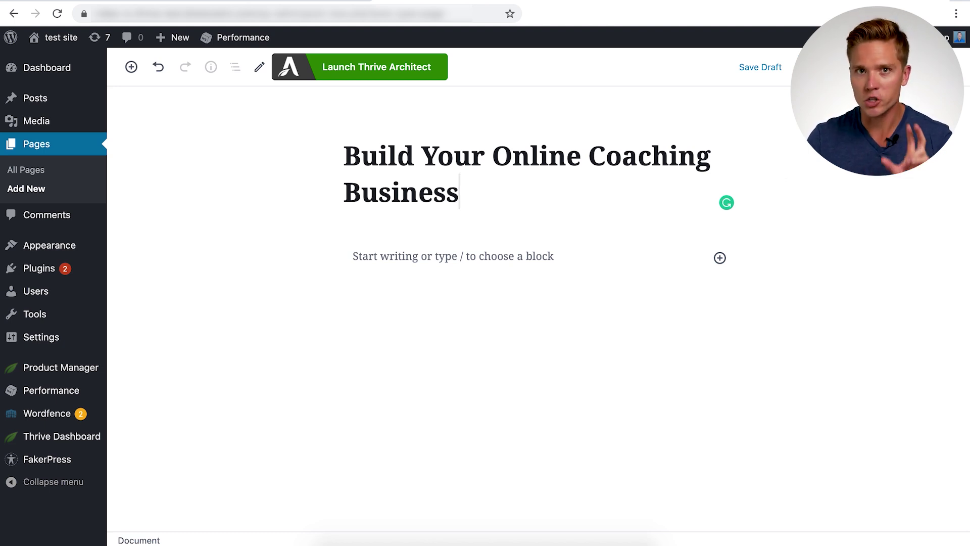
# Step: Publish the page and confirm its permalink slug is build-your-online-coaching-business
pyautogui.click(871, 69)
pyautogui.click(872, 74)
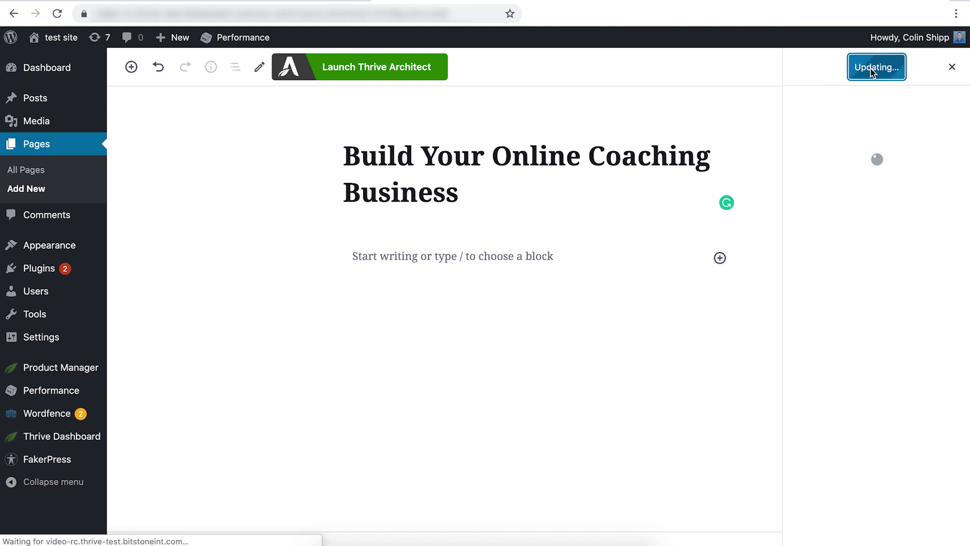
pyautogui.click(952, 67)
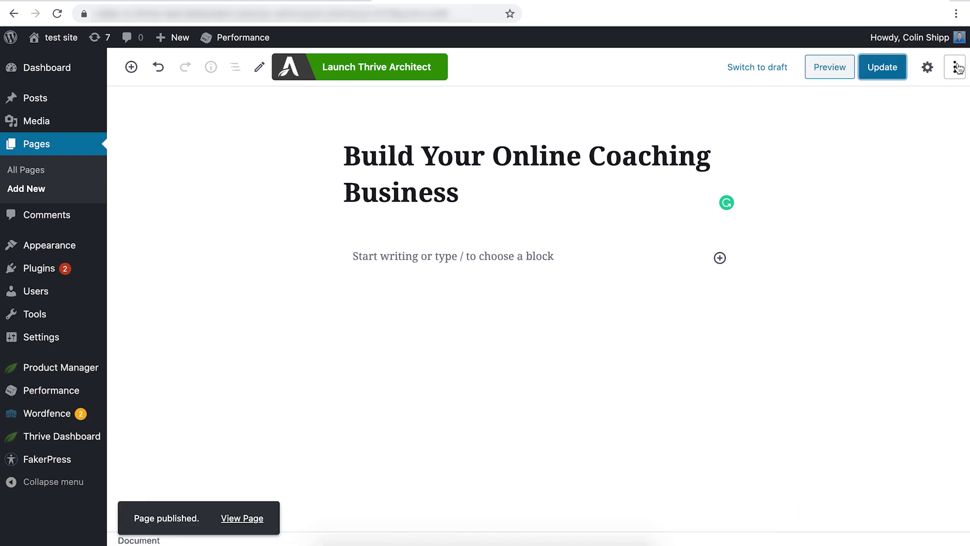
pyautogui.click(928, 68)
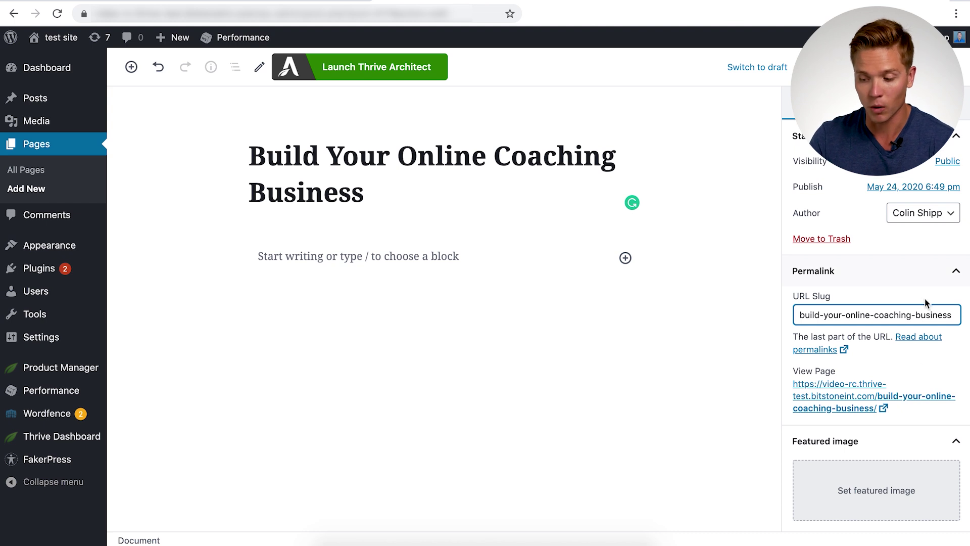
pyautogui.click(563, 338)
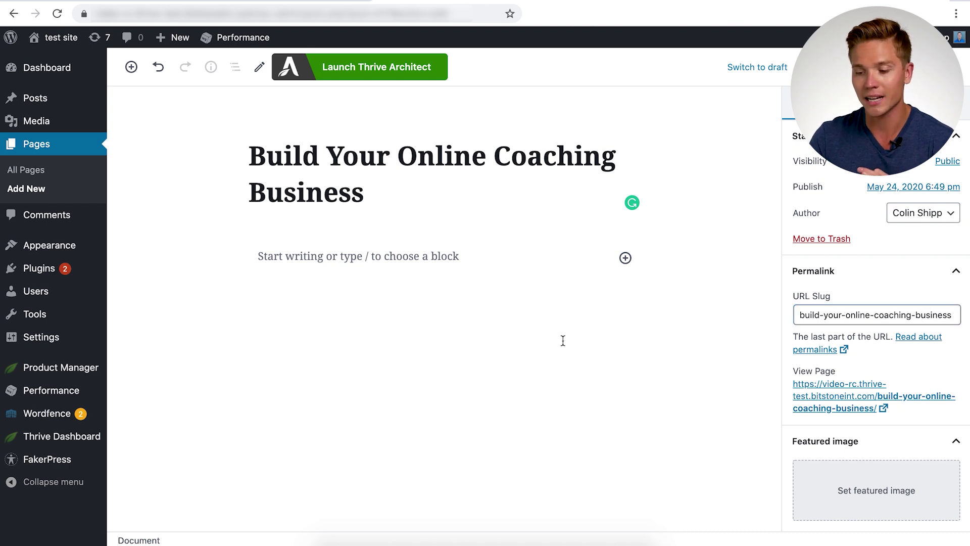
# Step: Launch Thrive Architect on the page and look over its default title, breadcrumb and content area
pyautogui.click(406, 73)
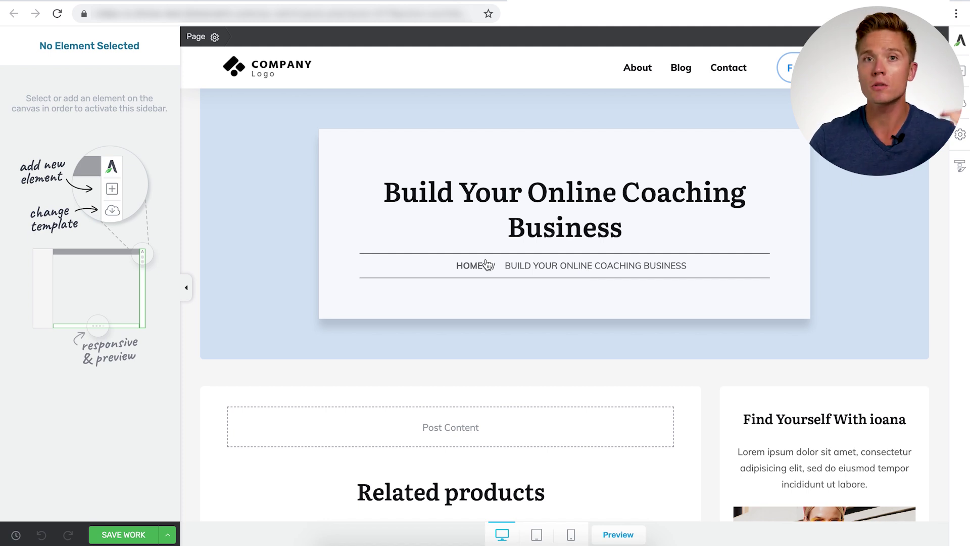
pyautogui.scroll(-1, 488, 264)
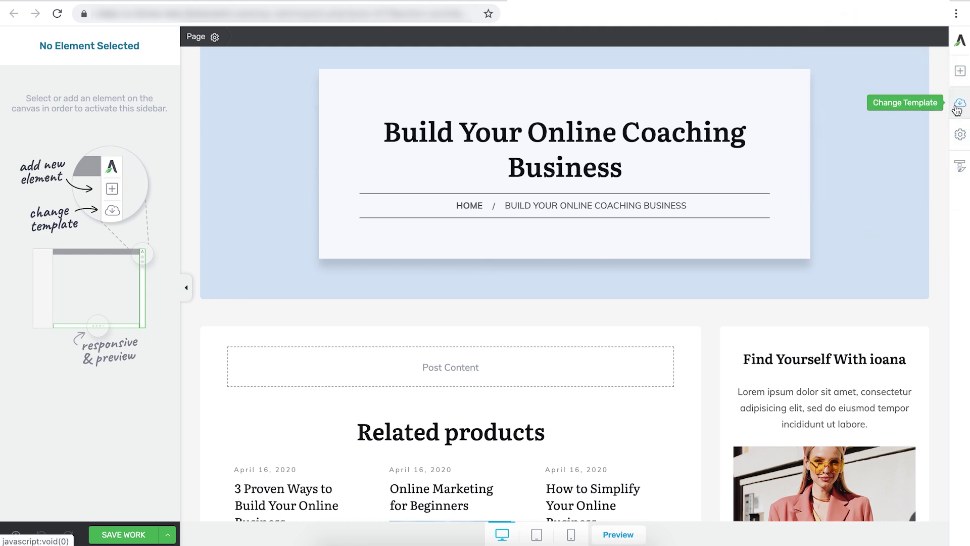
# Step: Apply the ShapeShift Theme 'Silo Page 06' landing page template
pyautogui.click(958, 107)
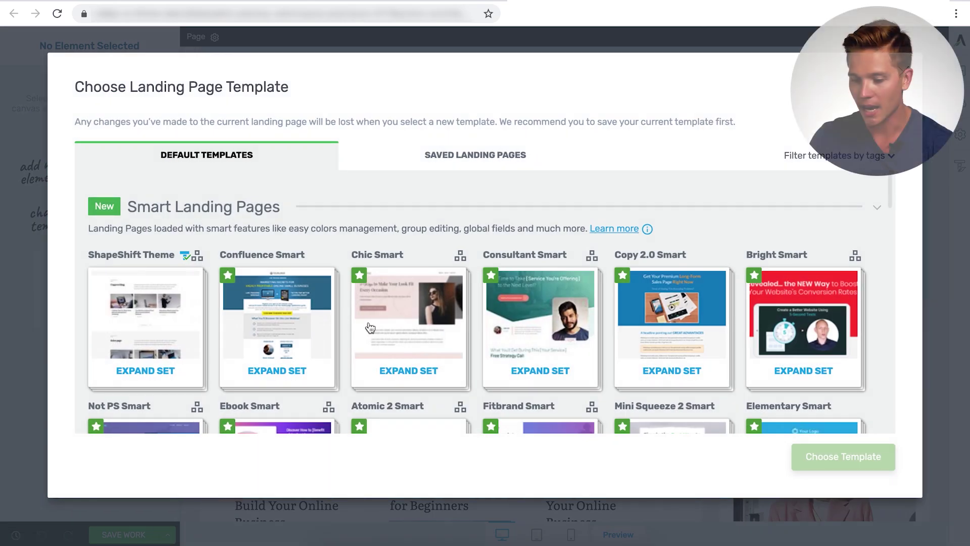
pyautogui.scroll(-1, 277, 324)
pyautogui.click(137, 294)
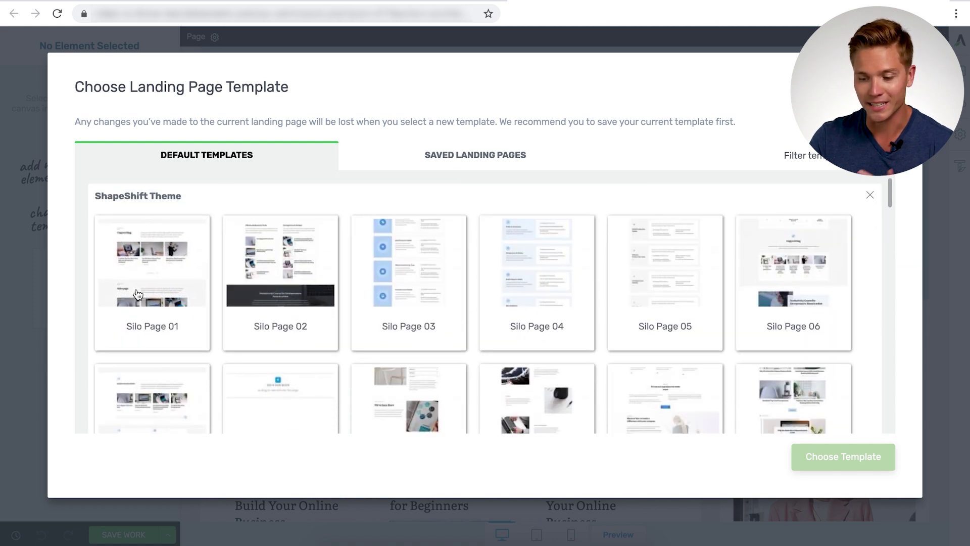
pyautogui.scroll(-2, 138, 295)
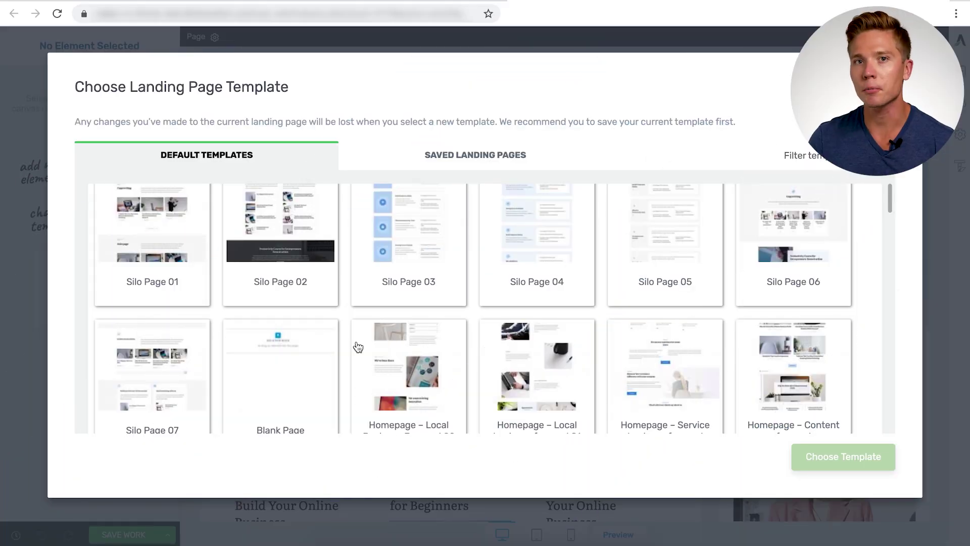
pyautogui.click(815, 271)
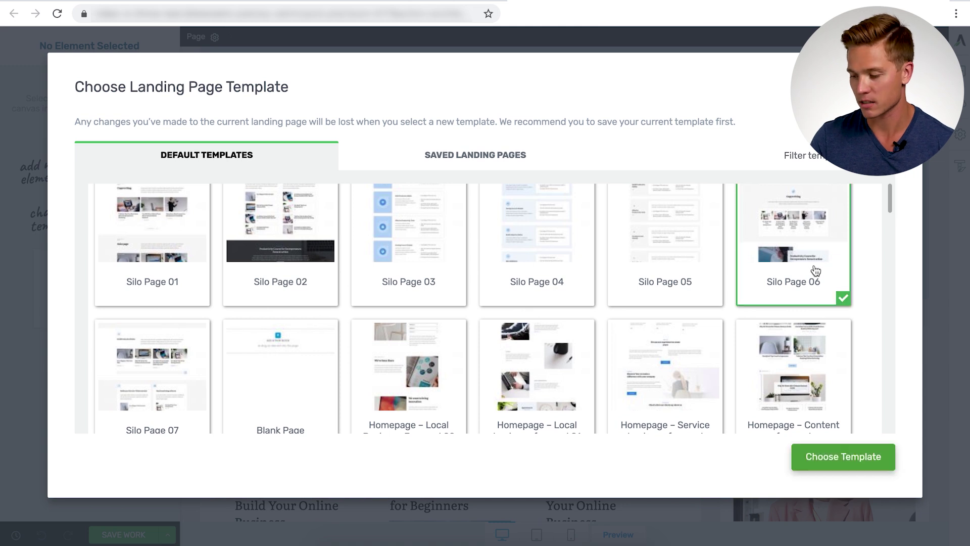
pyautogui.click(846, 462)
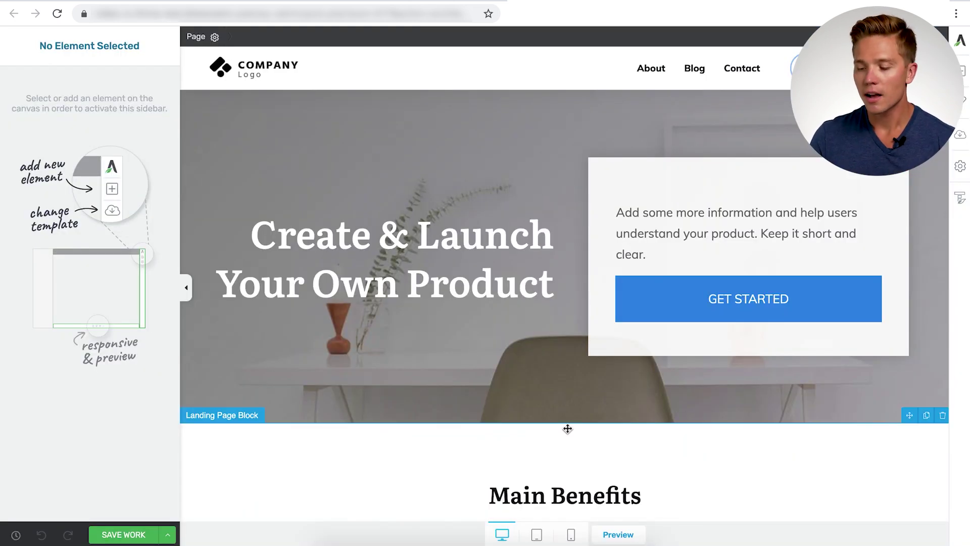
# Step: Swap the layout for the ShapeShift Theme 'Silo Page 05' template
pyautogui.scroll(-2, 568, 429)
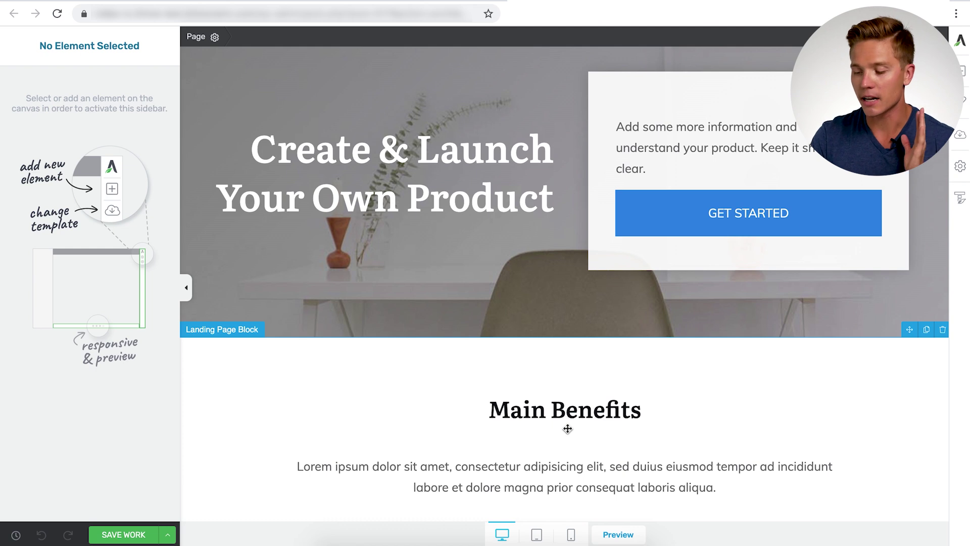
pyautogui.moveTo(369, 321)
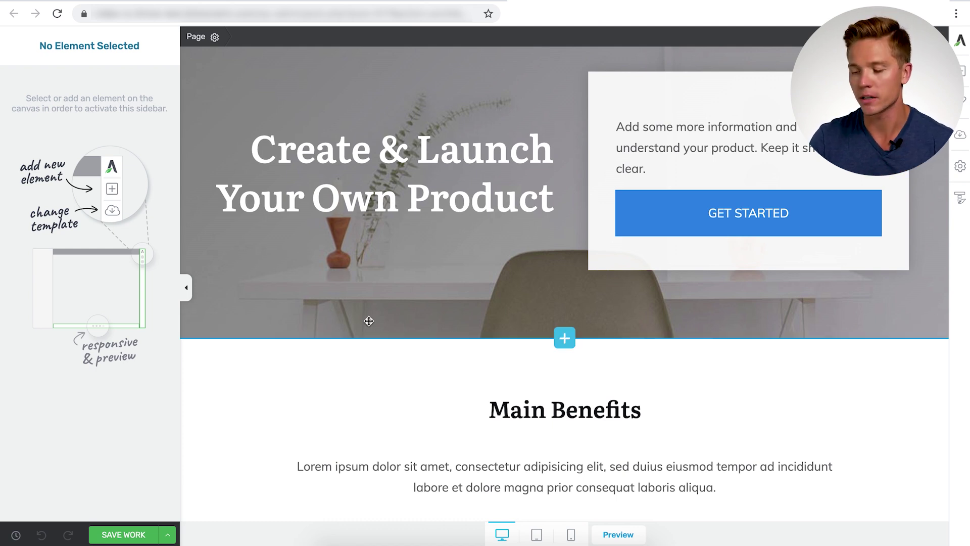
pyautogui.scroll(2, 477, 268)
pyautogui.scroll(1, 477, 268)
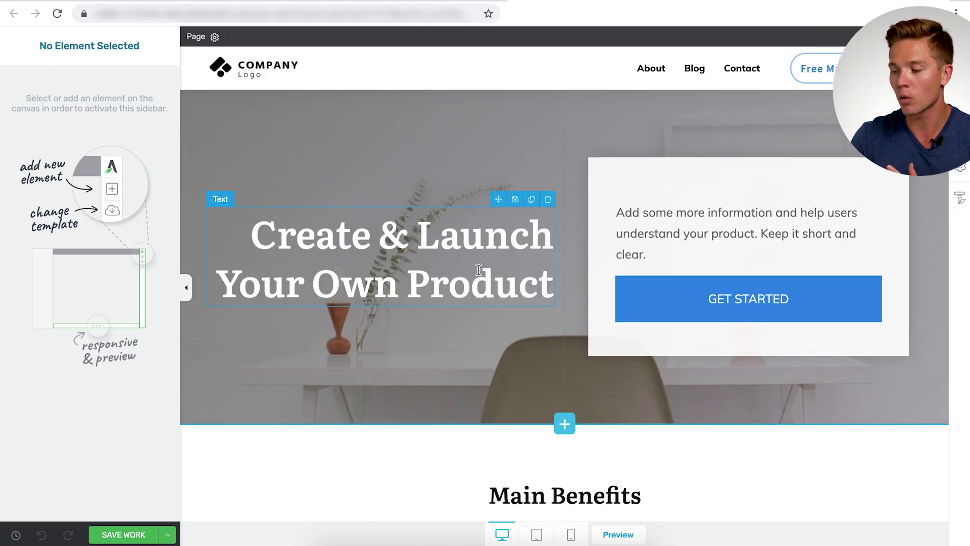
pyautogui.click(960, 141)
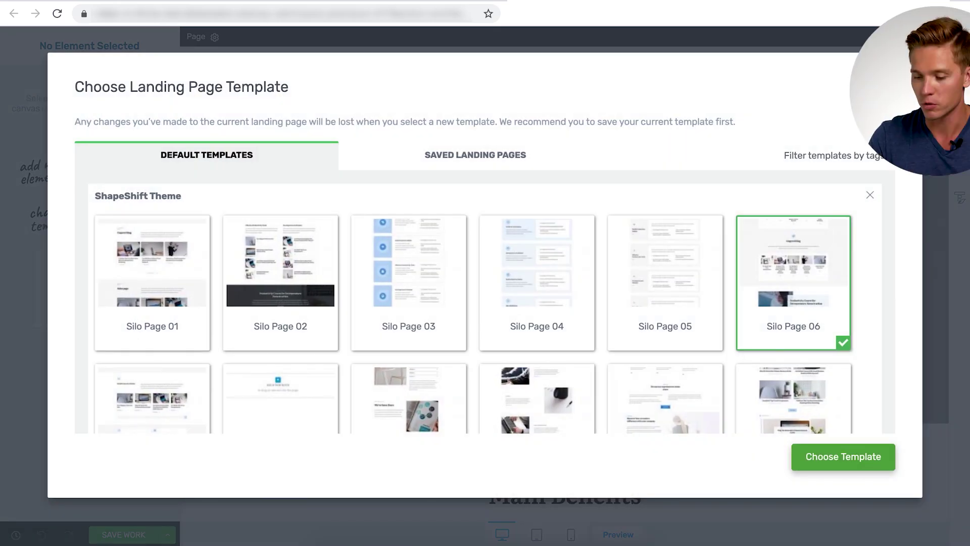
pyautogui.click(707, 284)
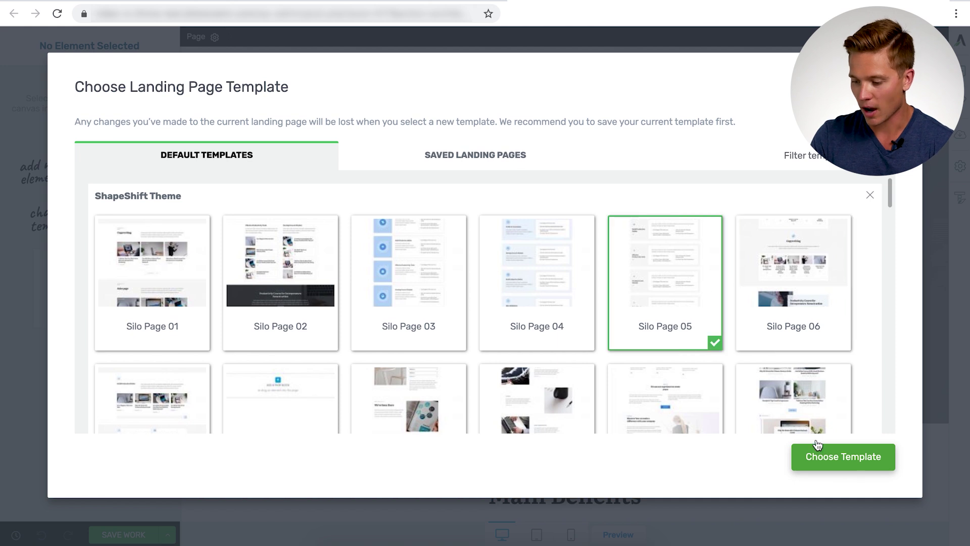
pyautogui.click(845, 462)
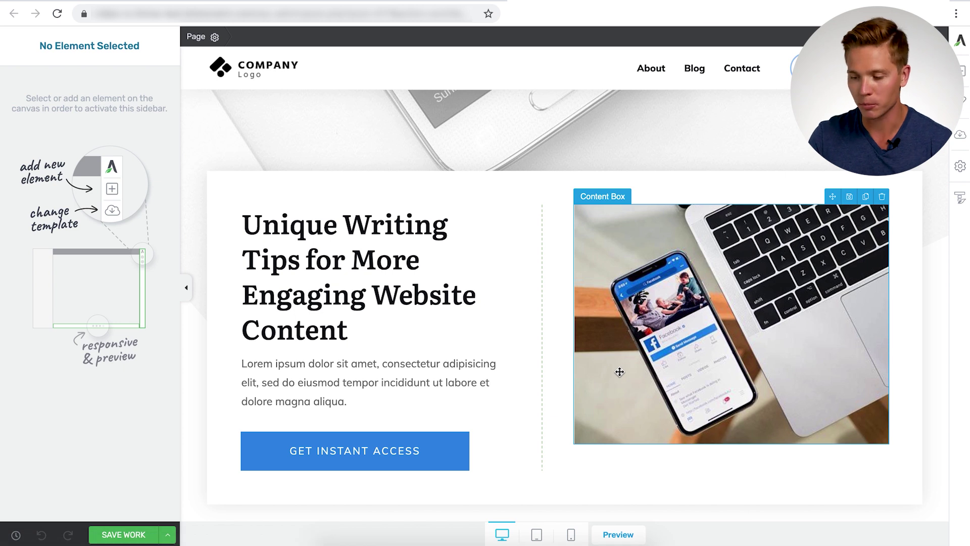
# Step: Review the template sections and select the 'Create & Launch Your Own Product' headline
pyautogui.scroll(-1, 619, 371)
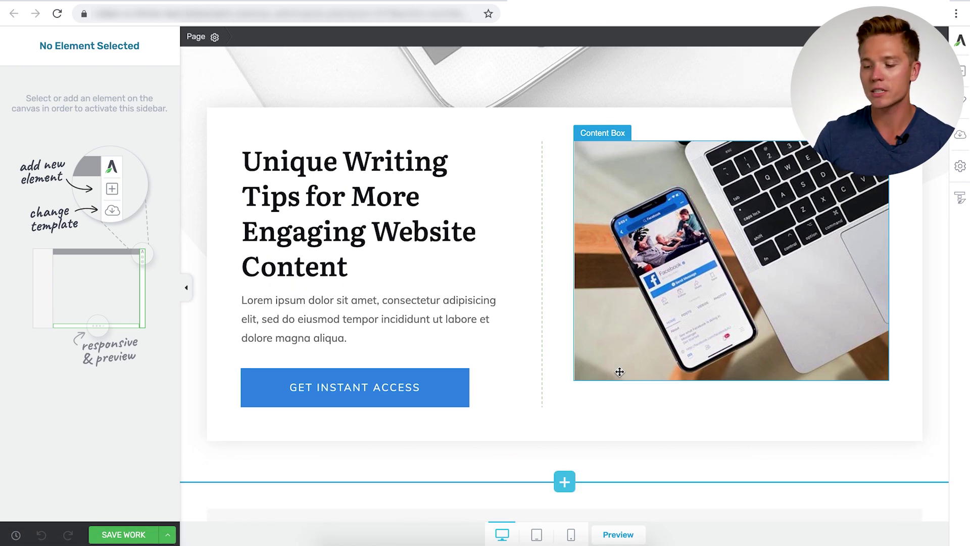
pyautogui.scroll(-5, 620, 372)
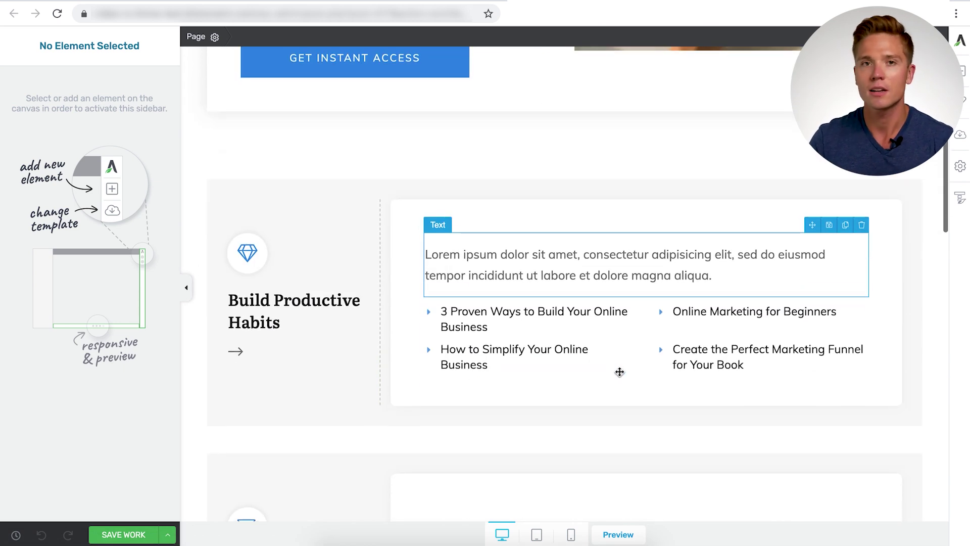
pyautogui.scroll(2, 620, 372)
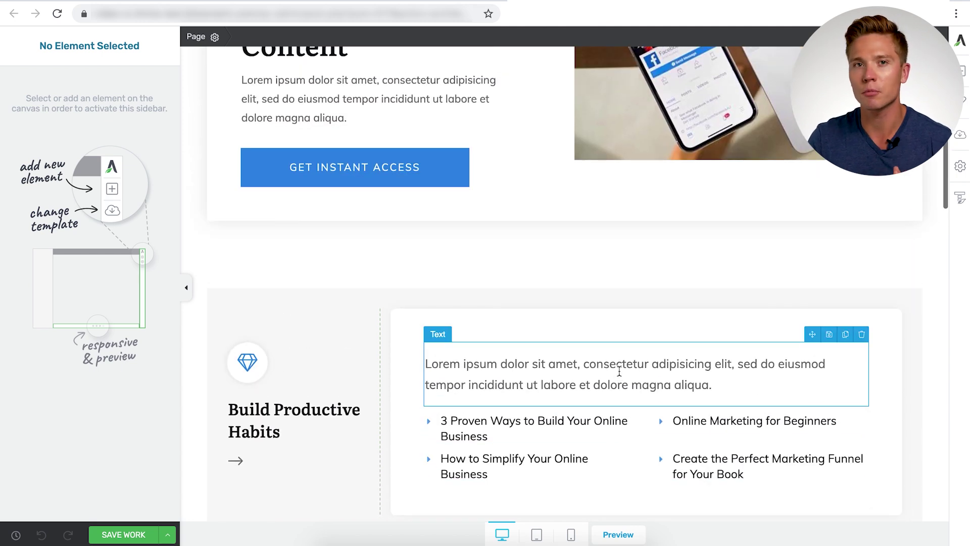
pyautogui.scroll(1, 620, 372)
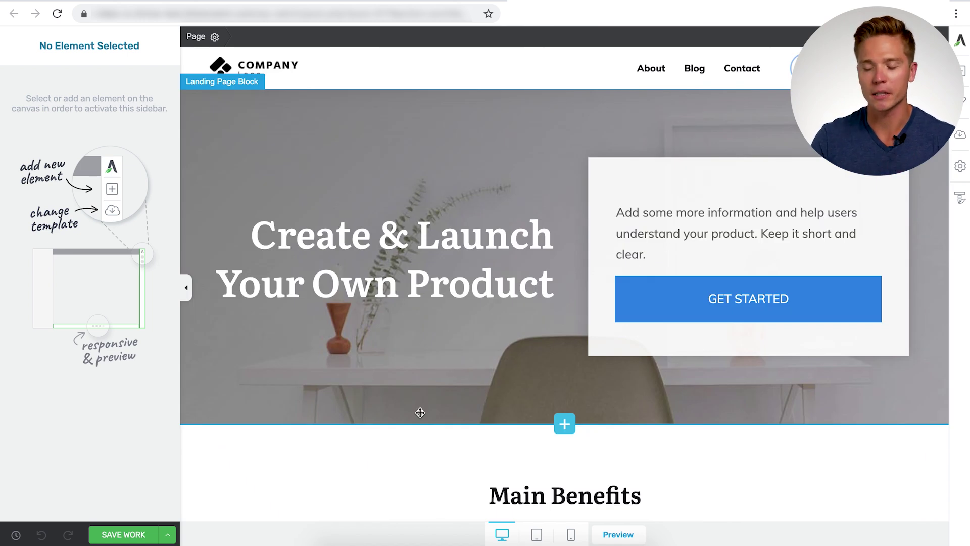
pyautogui.click(387, 281)
# Step: Type test letters 'dsfds' before 'Own' in the hero headline, then view Main Benefits
pyautogui.moveTo(526, 281); pyautogui.dragTo(320, 282)
pyautogui.click(320, 283)
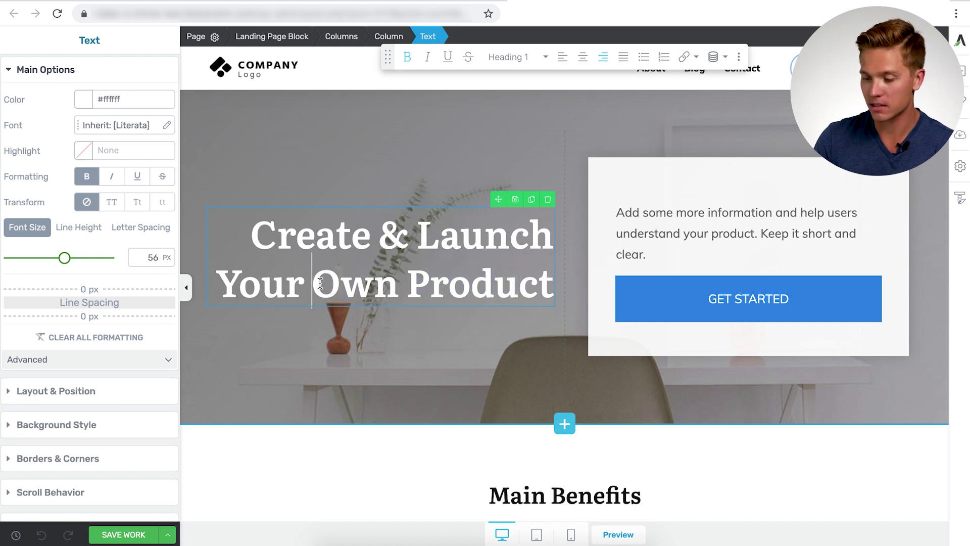
pyautogui.press('BackSpace')
pyautogui.press('BackSpace')
pyautogui.press('BackSpace')
pyautogui.write('dsfds')
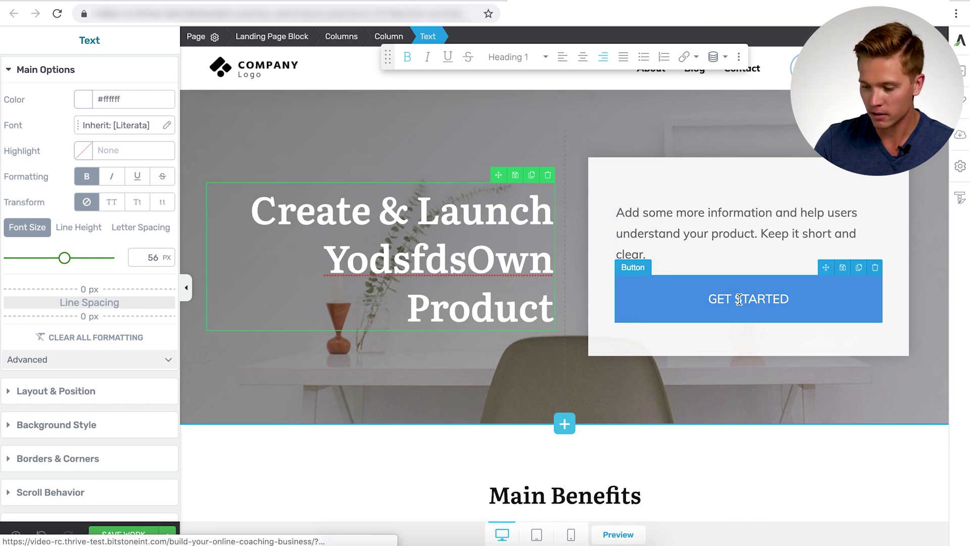
pyautogui.scroll(-5, 678, 296)
pyautogui.scroll(-2, 556, 223)
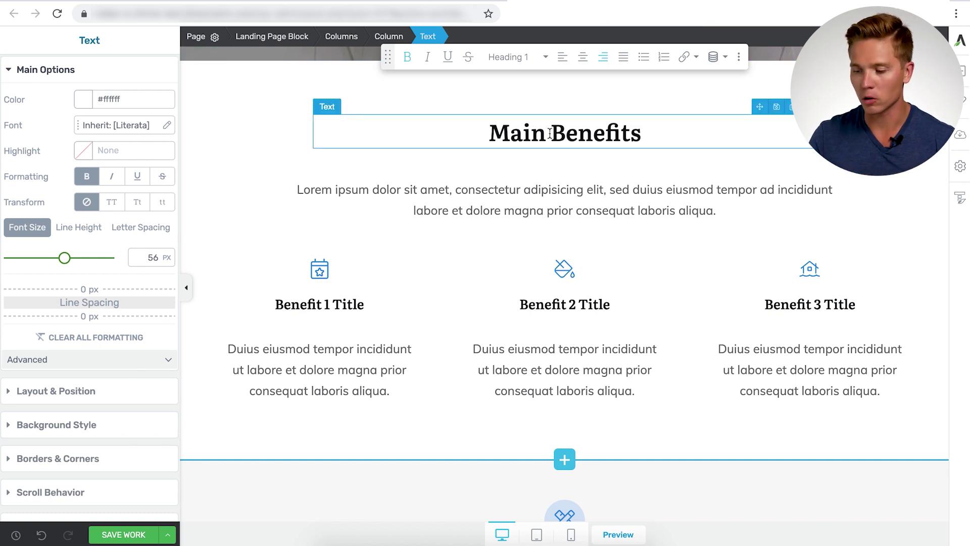
pyautogui.scroll(2, 551, 142)
# Step: Scroll down and delete the Landing Page Block holding the 'Join Us & Never Miss an Article!' form
pyautogui.click(544, 241)
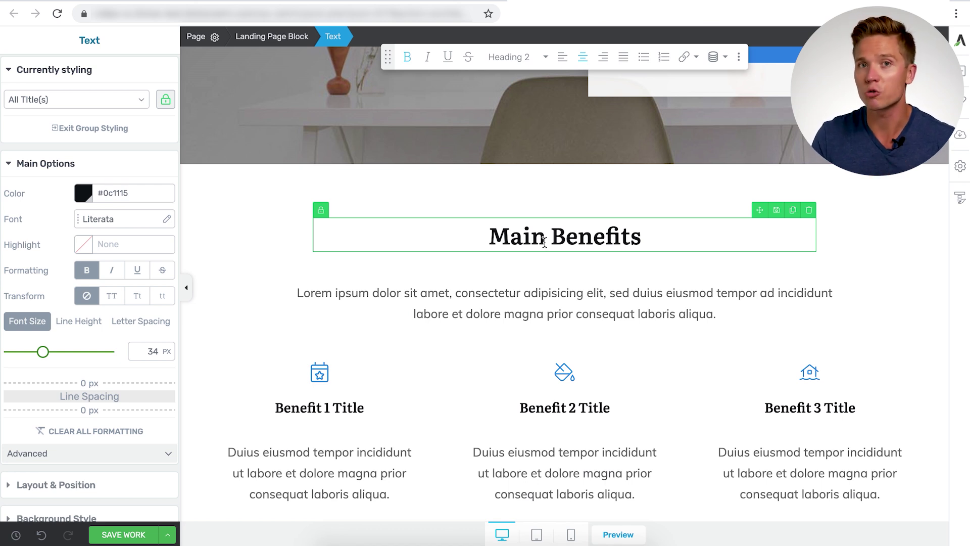
pyautogui.scroll(-1, 544, 241)
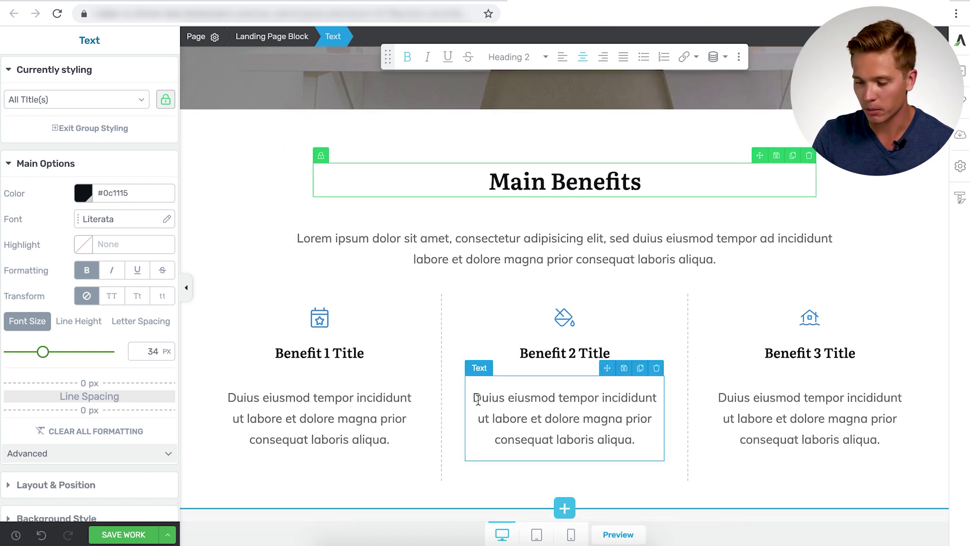
pyautogui.scroll(-3, 477, 395)
pyautogui.scroll(-6, 480, 202)
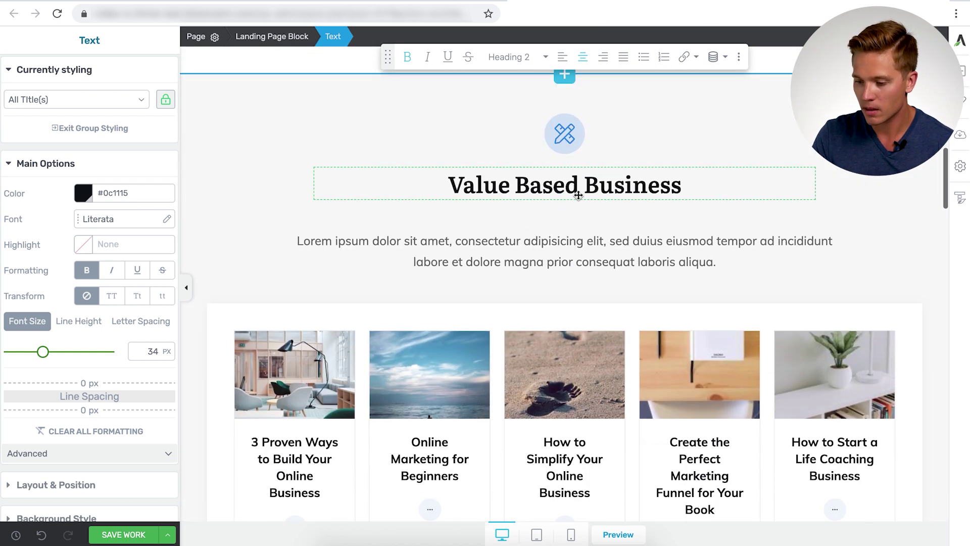
pyautogui.scroll(-4, 480, 194)
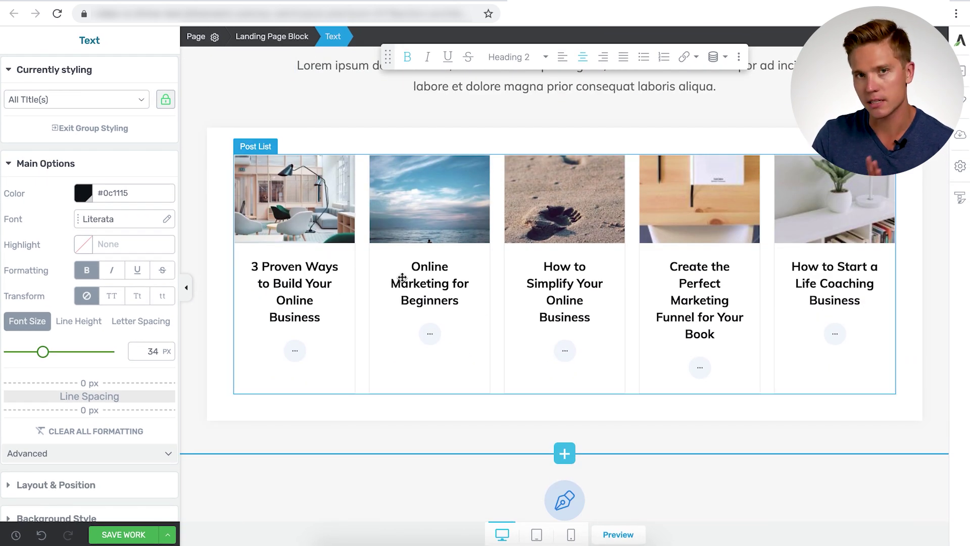
pyautogui.scroll(-10, 402, 277)
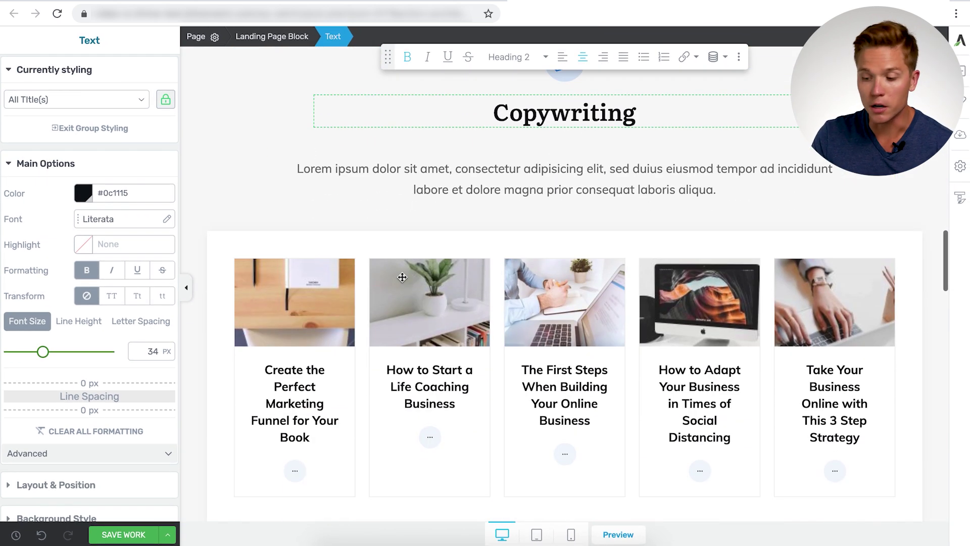
pyautogui.scroll(-10, 393, 298)
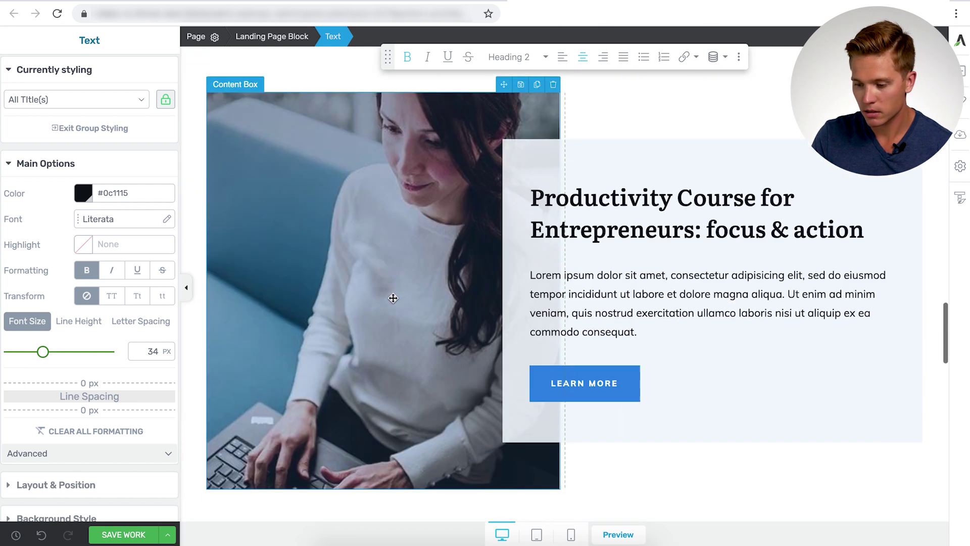
pyautogui.scroll(-10, 399, 359)
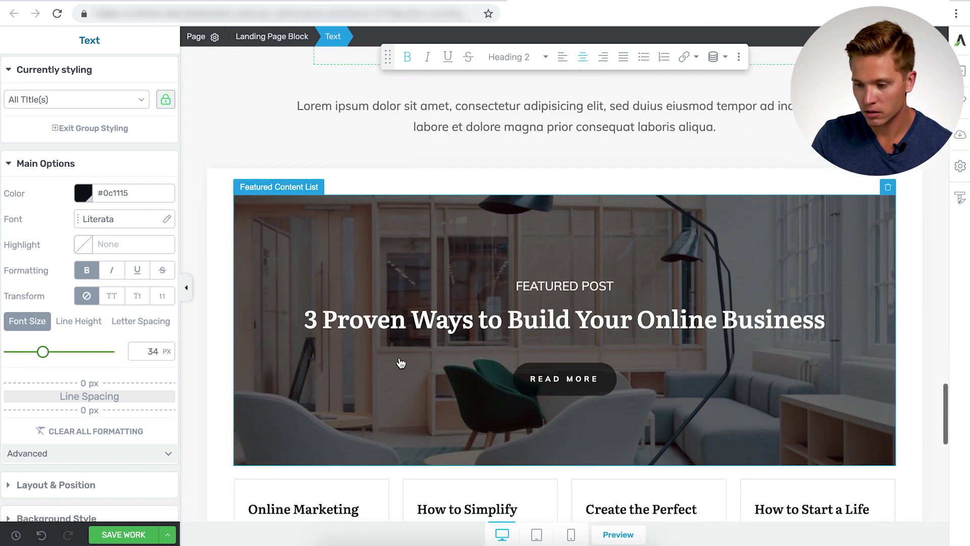
pyautogui.scroll(-5, 475, 344)
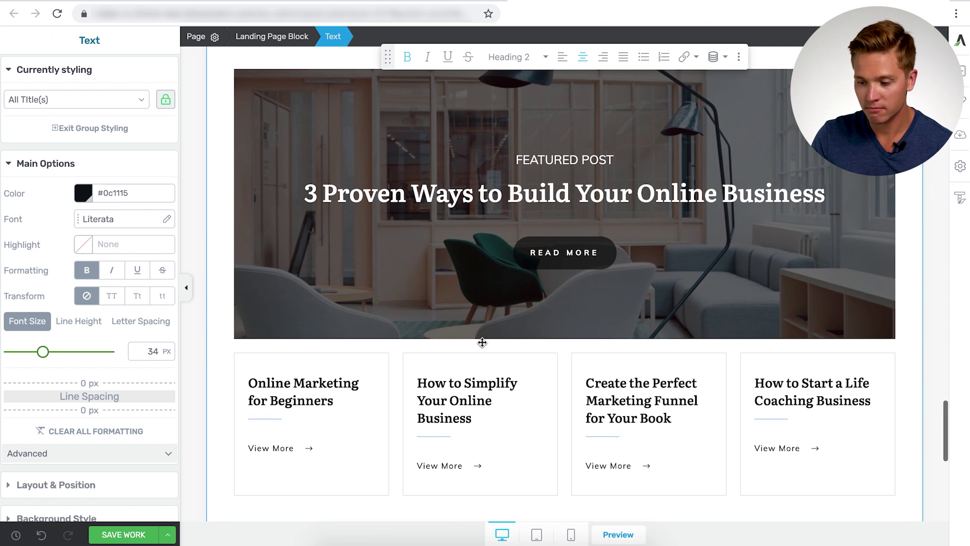
pyautogui.scroll(-8, 451, 407)
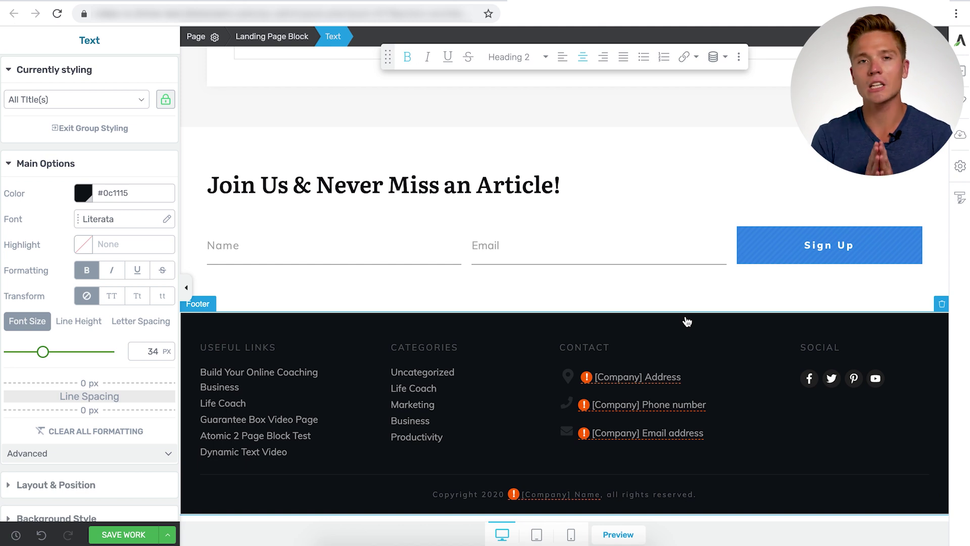
pyautogui.scroll(3, 687, 322)
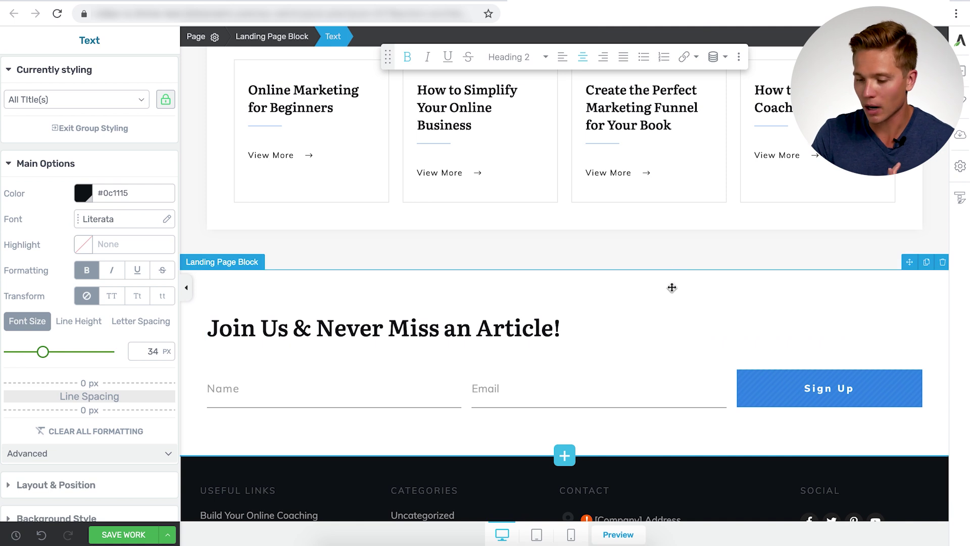
pyautogui.click(669, 293)
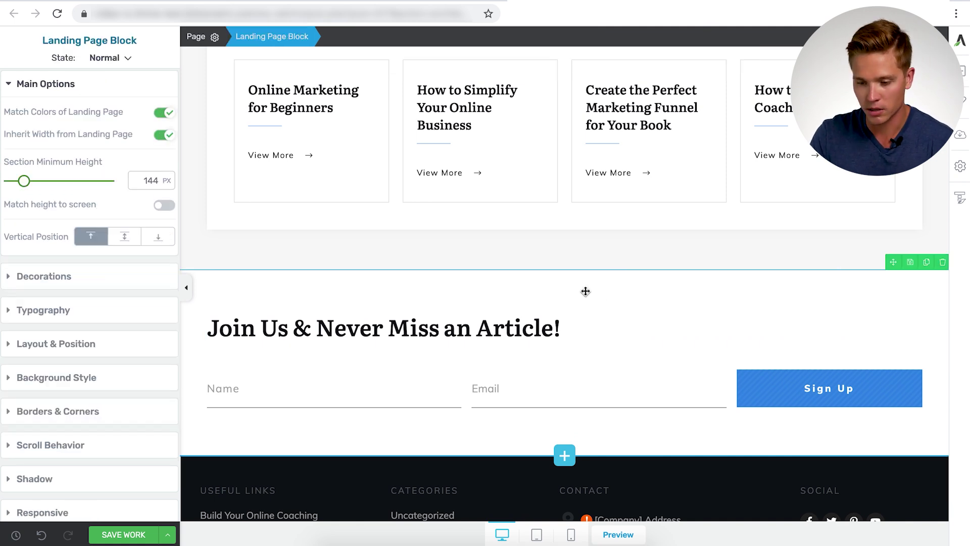
pyautogui.click(943, 262)
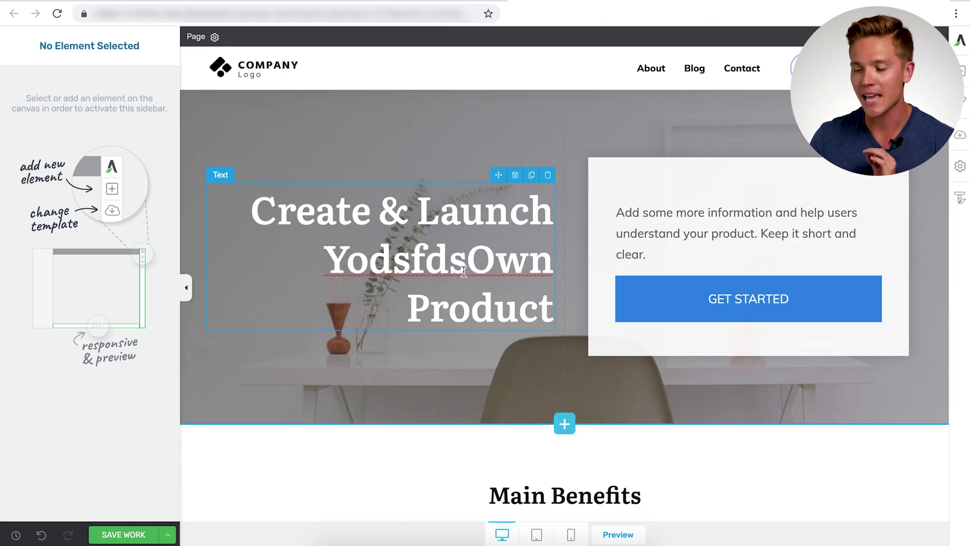
# Step: Replace the hero heading text with 'Build Your Online Coaching Business the Right Way!'
pyautogui.tripleClick(464, 272)
pyautogui.write('How')
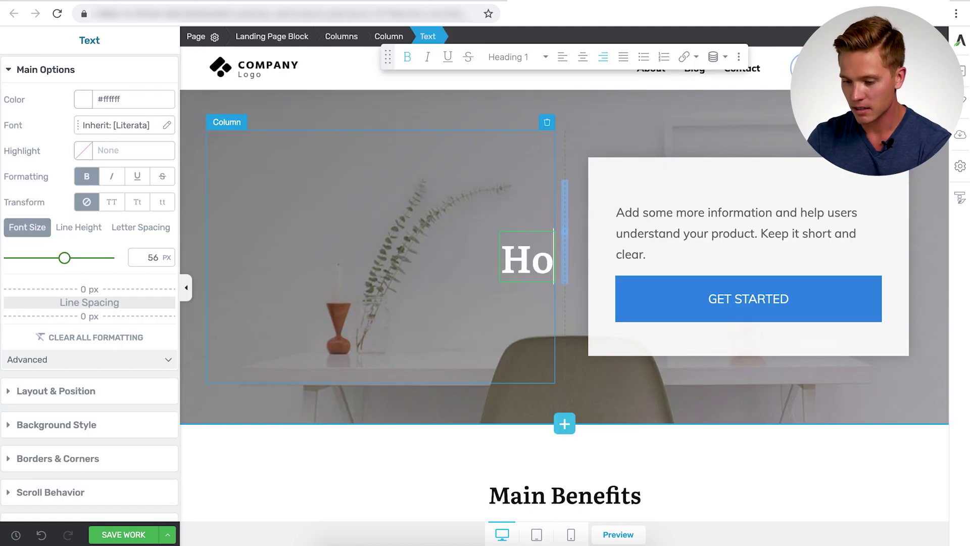
pyautogui.press('BackSpace')
pyautogui.press('BackSpace')
pyautogui.press('BackSpace')
pyautogui.write('Byi')
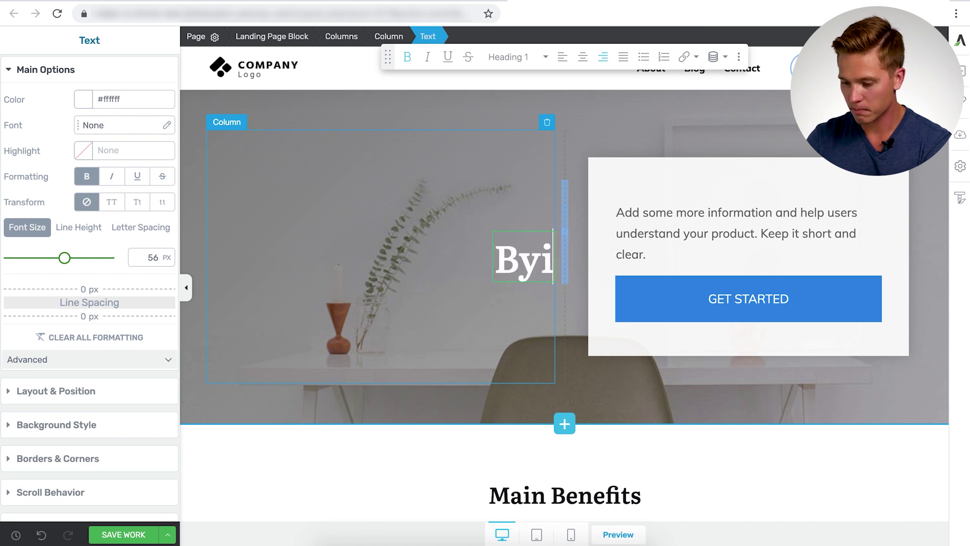
pyautogui.press('BackSpace')
pyautogui.press('BackSpace')
pyautogui.write('uk')
pyautogui.press('BackSpace')
pyautogui.write('i')
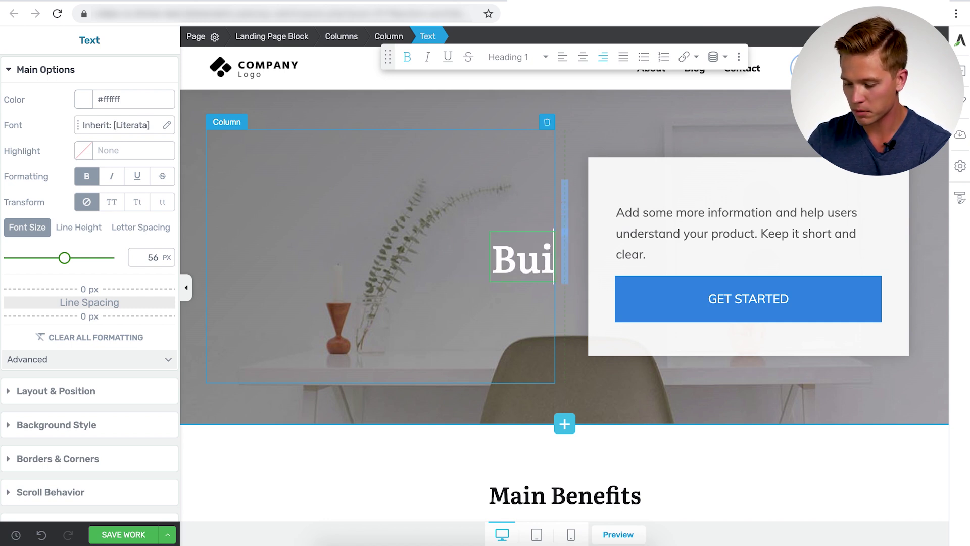
pyautogui.write('ld yo')
pyautogui.press('BackSpace')
pyautogui.press('BackSpace')
pyautogui.press('BackSpace')
pyautogui.write('You')
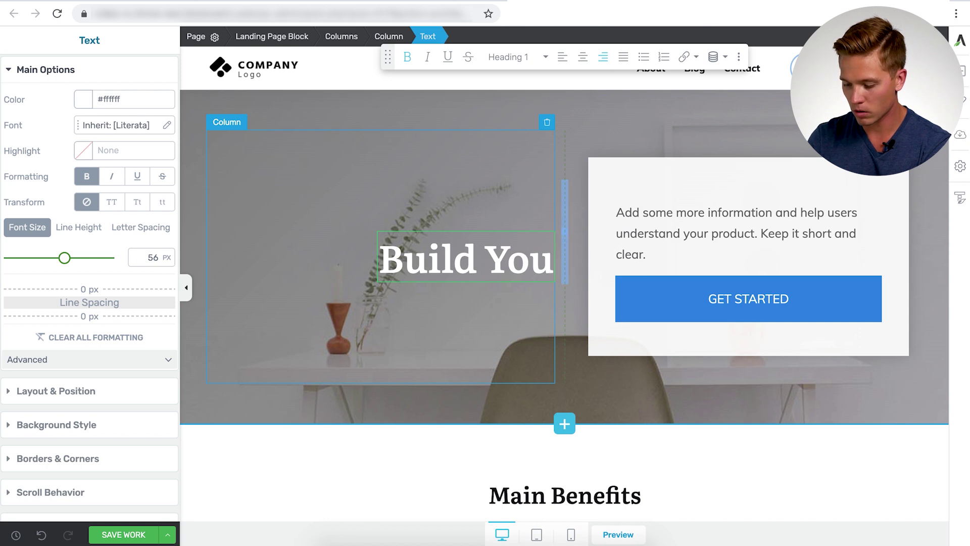
pyautogui.write('r Online Coac')
pyautogui.write('h')
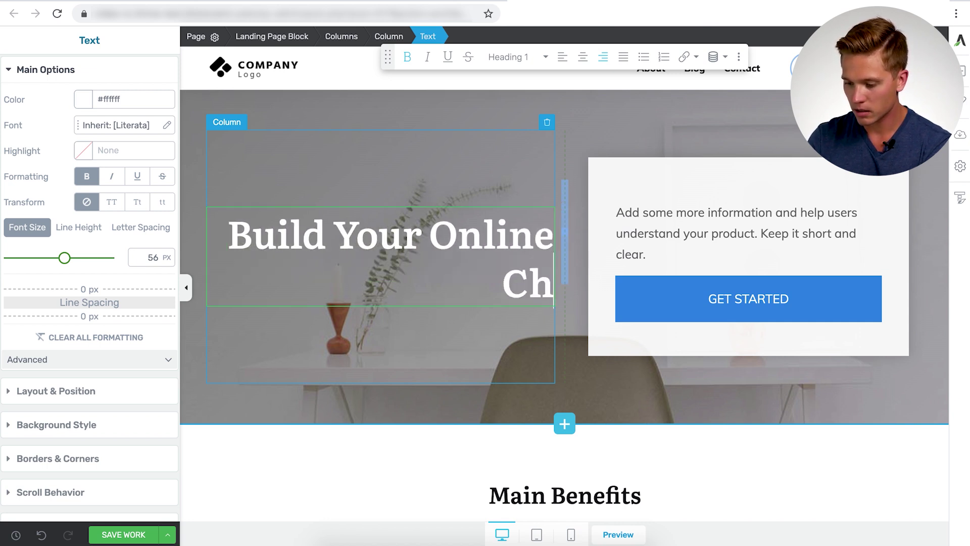
pyautogui.press('BackSpace')
pyautogui.write('oaching Busin')
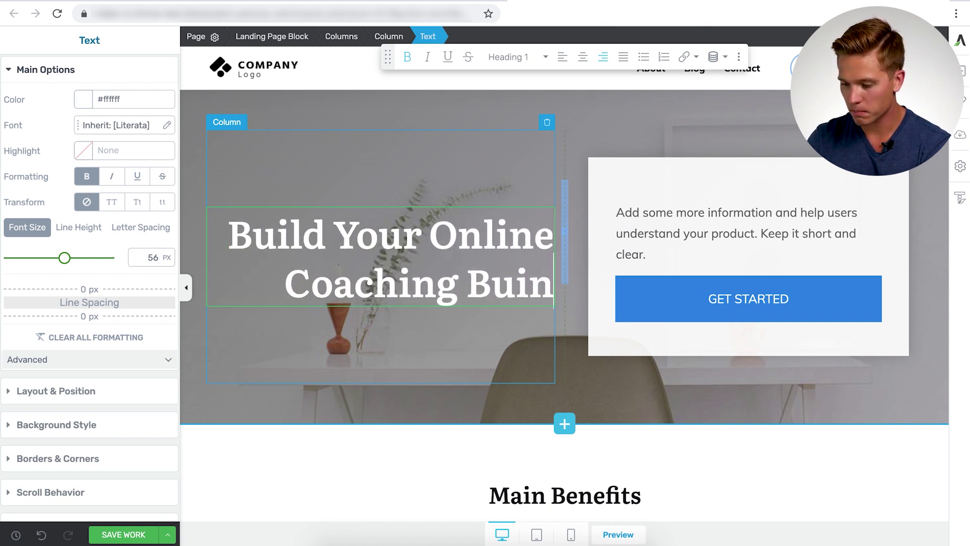
pyautogui.press('BackSpace')
pyautogui.press('BackSpace')
pyautogui.write('siness the R')
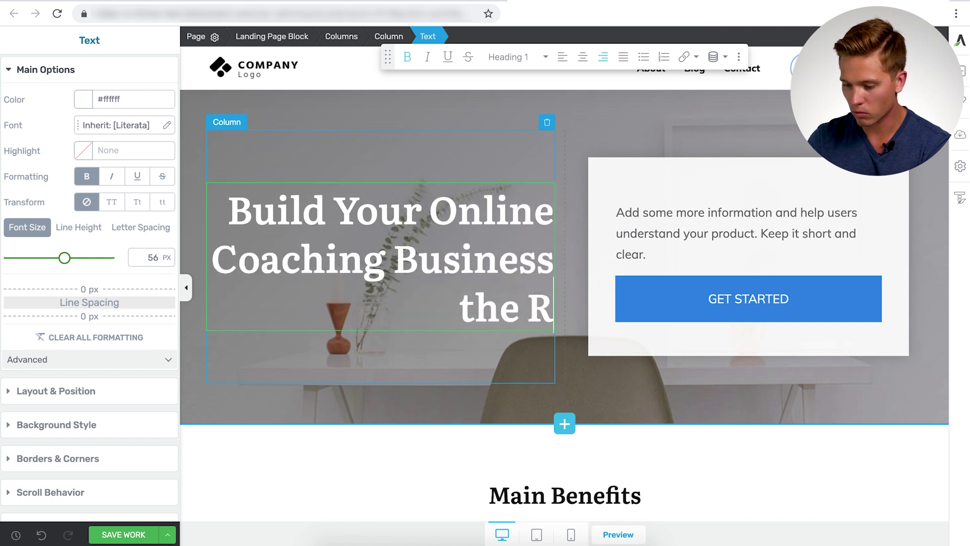
pyautogui.write('ight Way!')
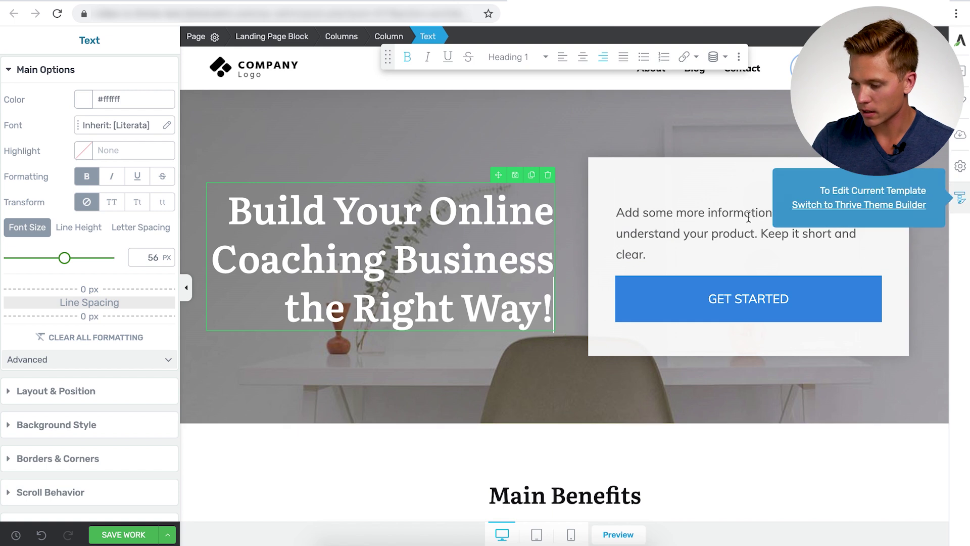
# Step: Replace the hero paragraph with 'Take the quiz to see what type of coaching business suites you best!'
pyautogui.click(662, 245)
pyautogui.hotkey('ctrl', 'a')
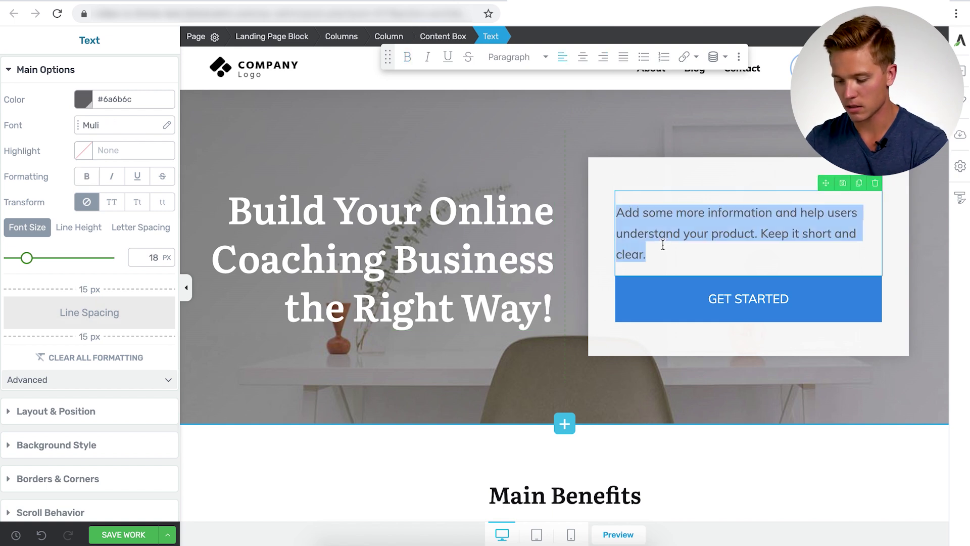
pyautogui.write('Take the the')
pyautogui.press('BackSpace')
pyautogui.press('BackSpace')
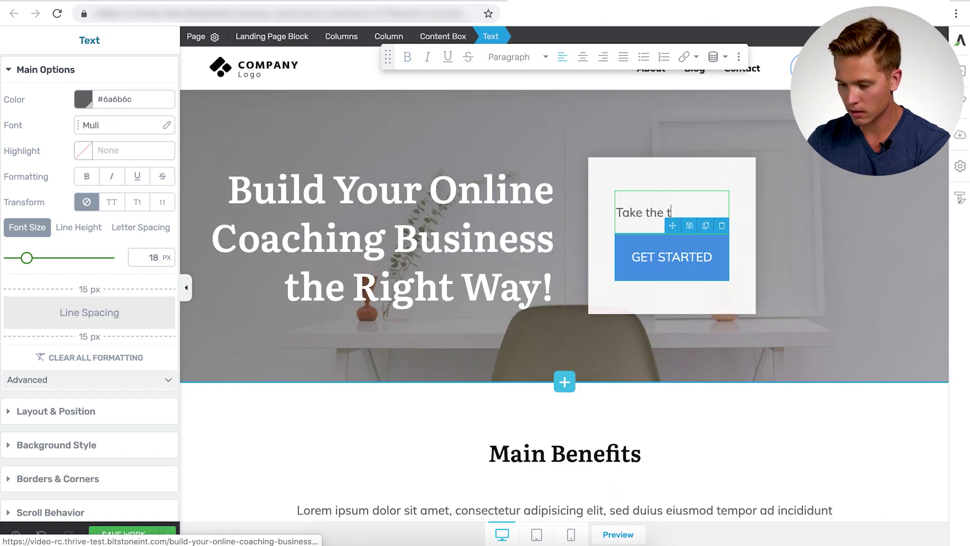
pyautogui.press('BackSpace')
pyautogui.write('quiz to see')
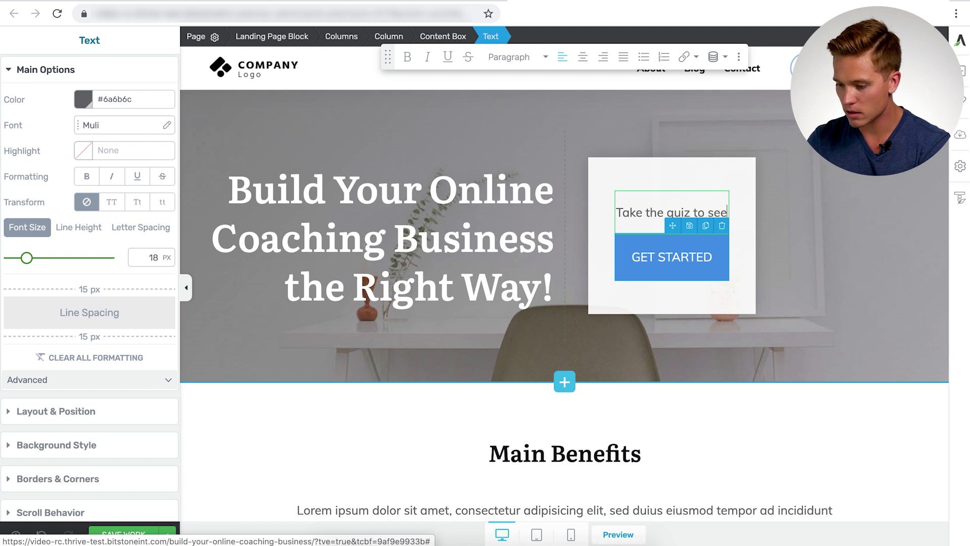
pyautogui.write(' what ty')
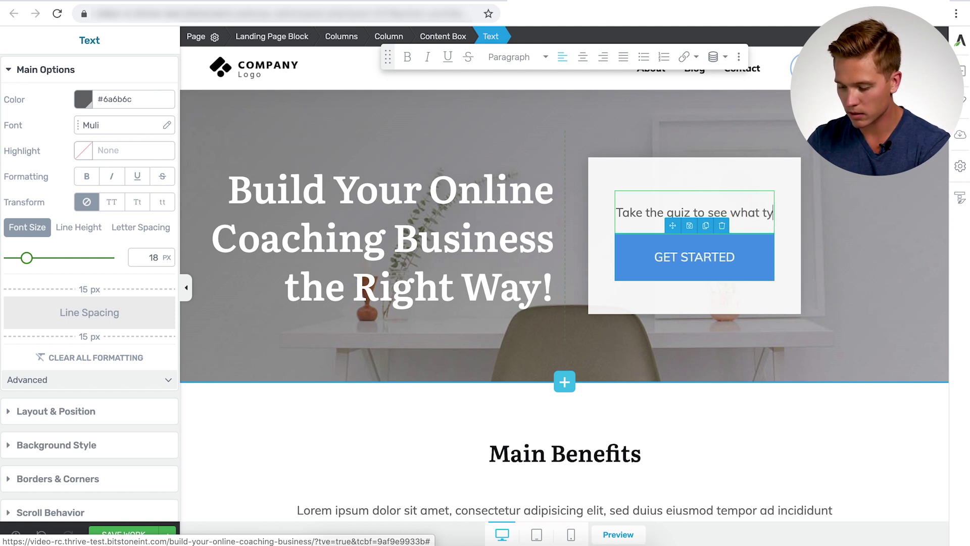
pyautogui.write('pe of caaching buis')
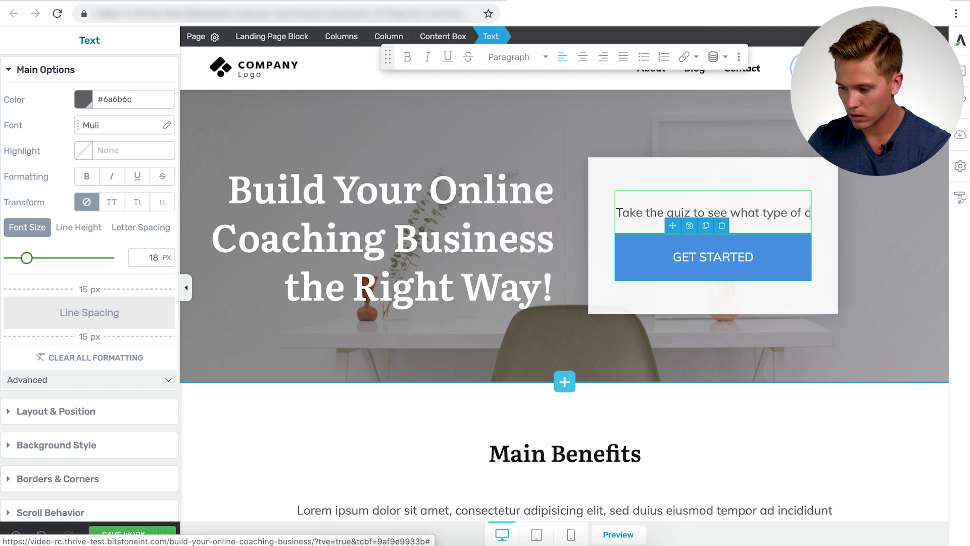
pyautogui.press('BackSpace')
pyautogui.press('BackSpace')
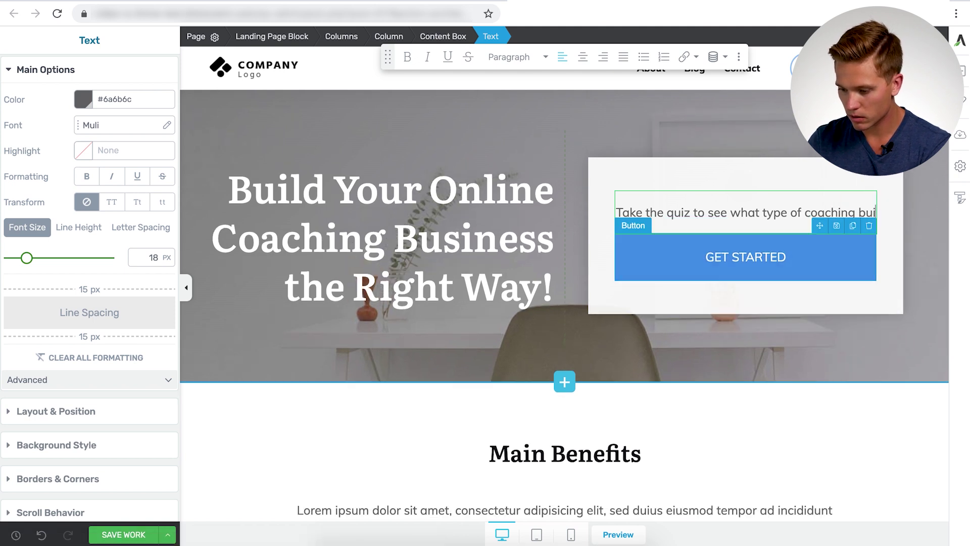
pyautogui.write('siness su')
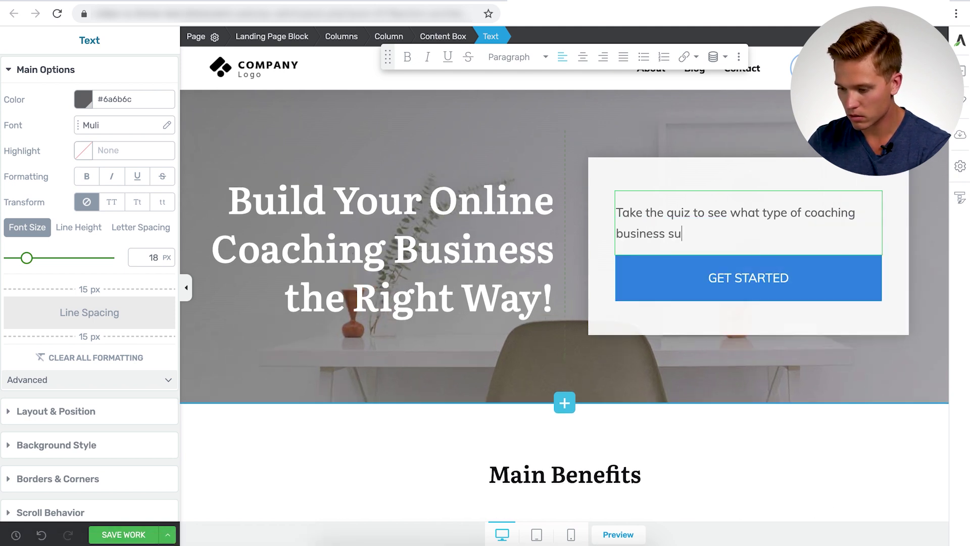
pyautogui.write('ites you best')
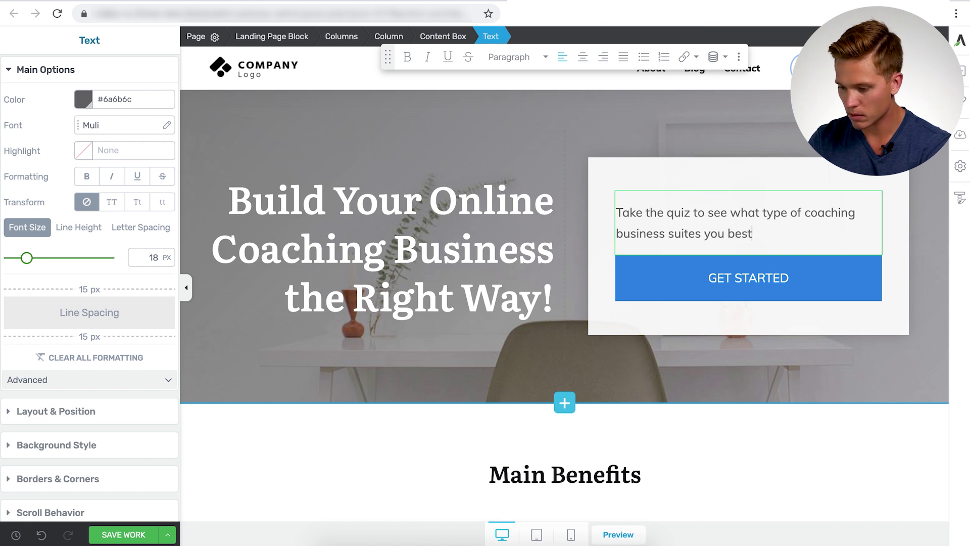
pyautogui.write('!')
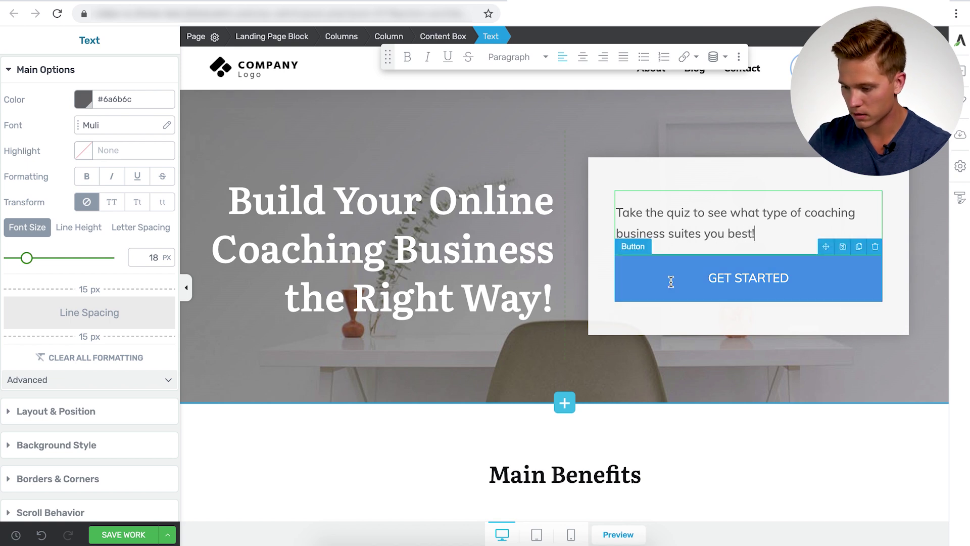
# Step: Relabel the GET STARTED button 'Take the Quiz!'
pyautogui.doubleClick(725, 278)
pyautogui.click(725, 278)
pyautogui.write('Ta')
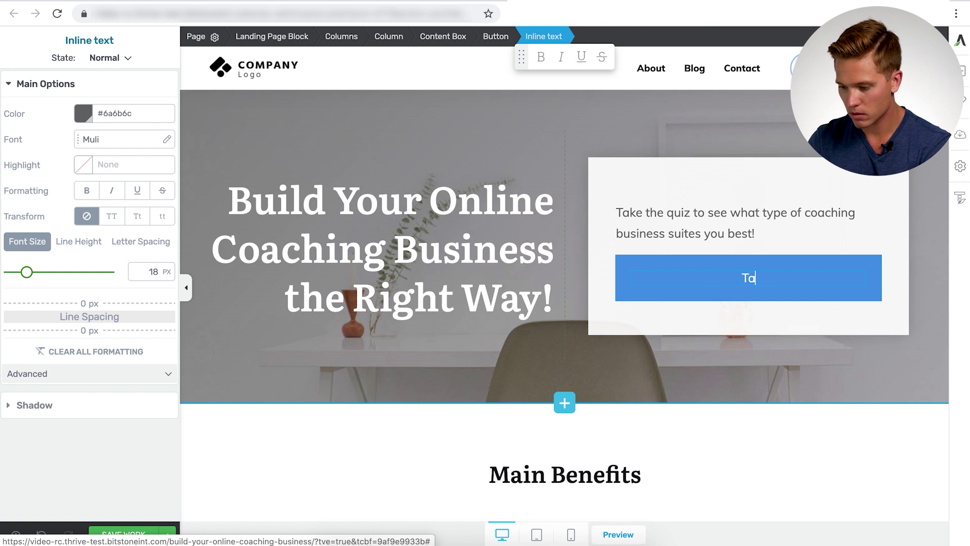
pyautogui.write('ke the Q')
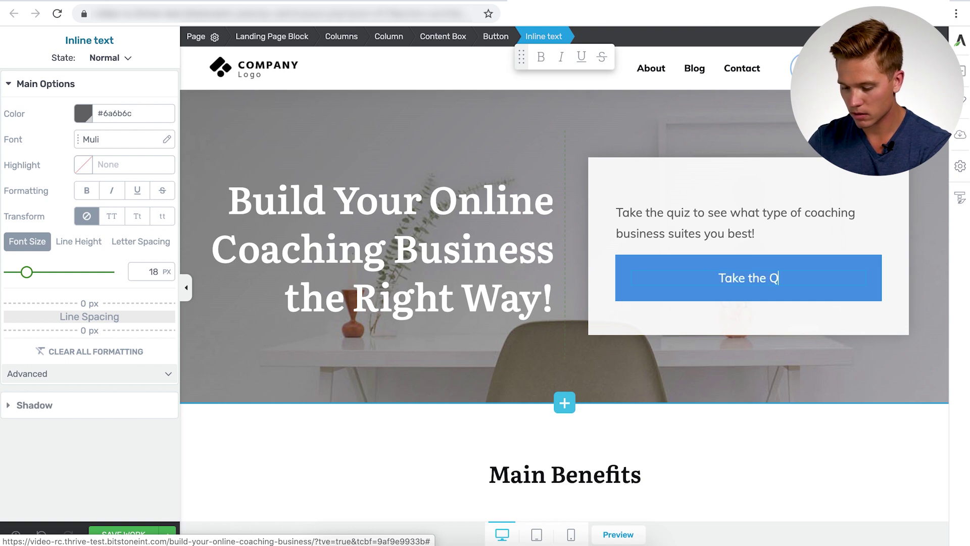
pyautogui.write('uiz!')
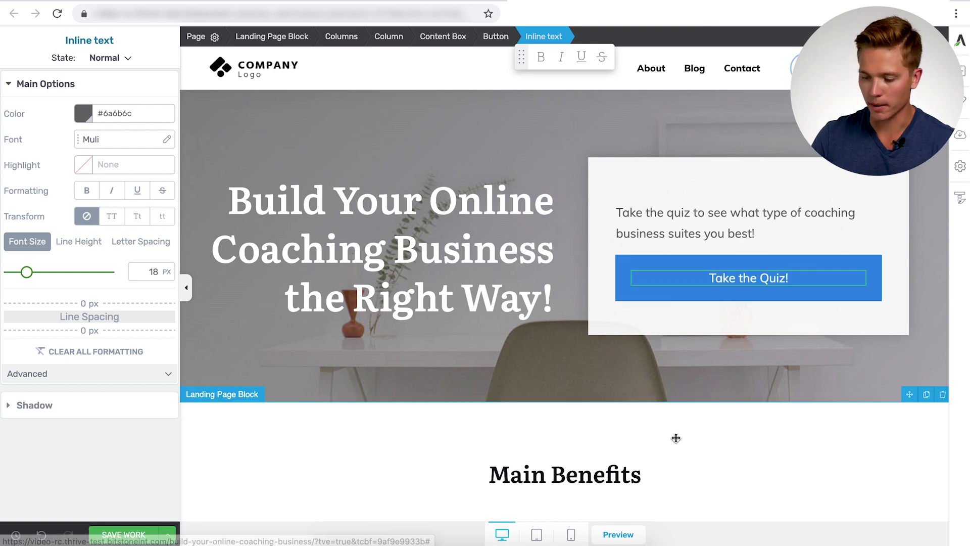
pyautogui.click(689, 422)
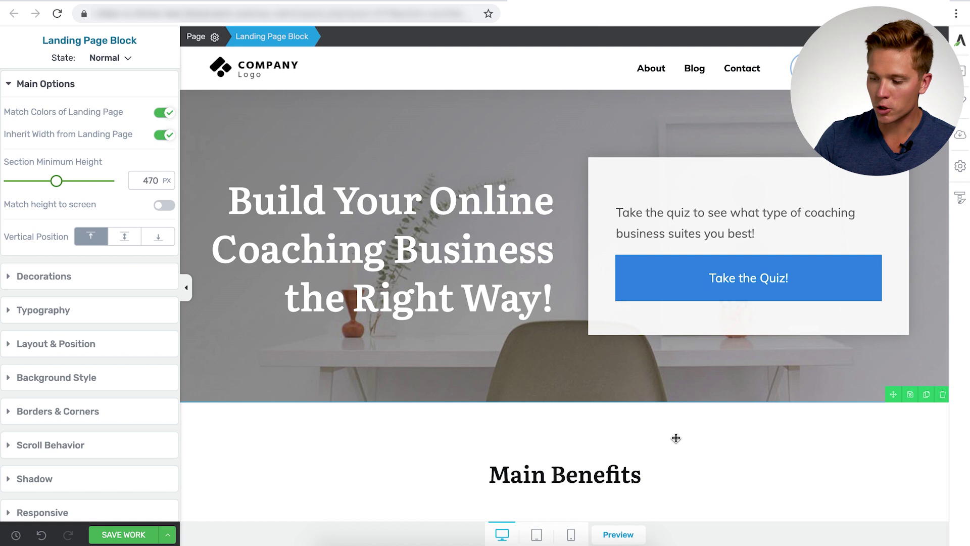
pyautogui.click(696, 277)
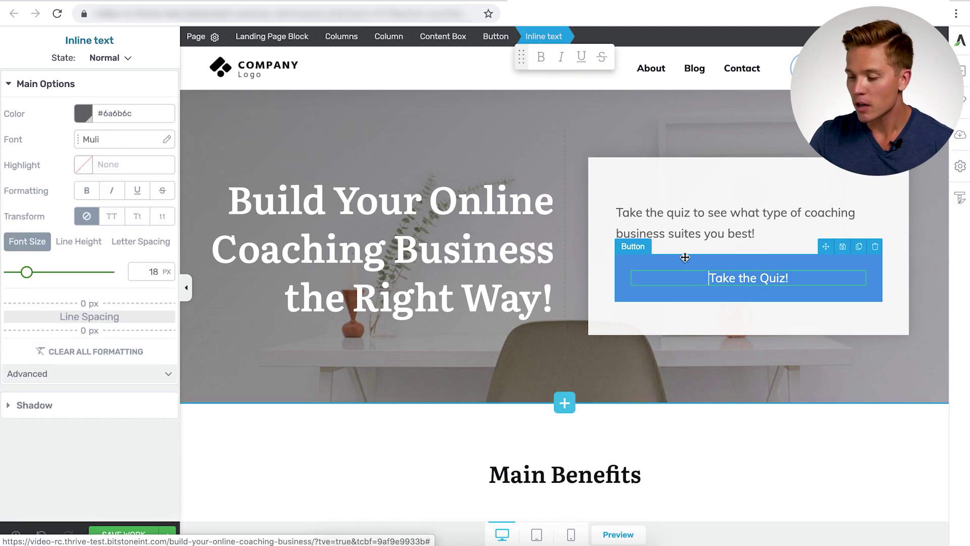
pyautogui.scroll(-2, 407, 287)
# Step: Change the Main Benefits heading to 'Coaching Business Strategies', fixing the typo
pyautogui.scroll(-2, 407, 288)
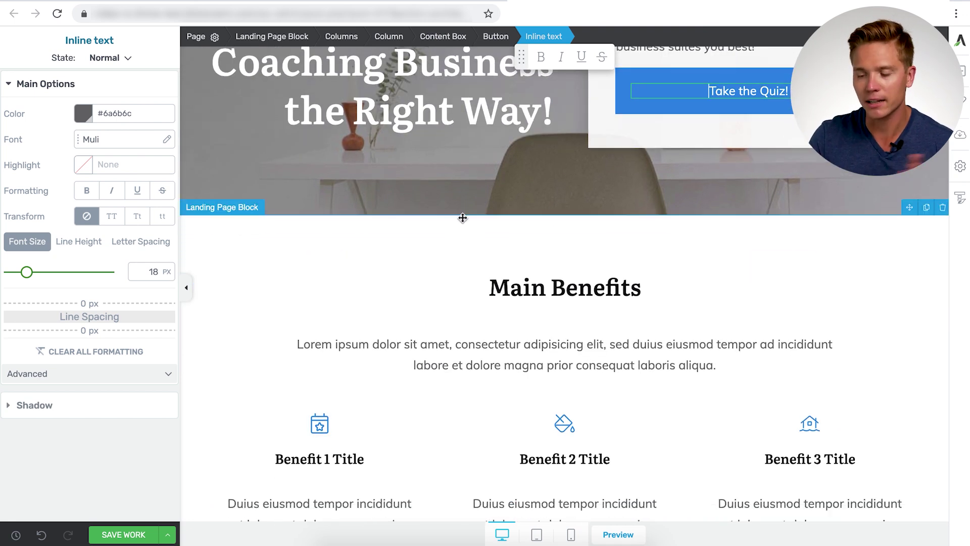
pyautogui.scroll(-3, 451, 213)
pyautogui.click(534, 154)
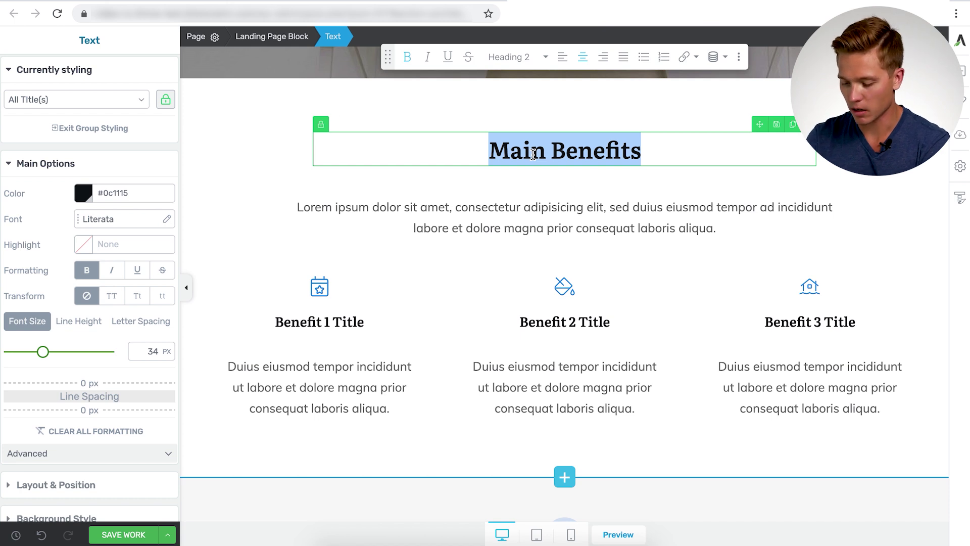
pyautogui.write('Coaching Buisnes')
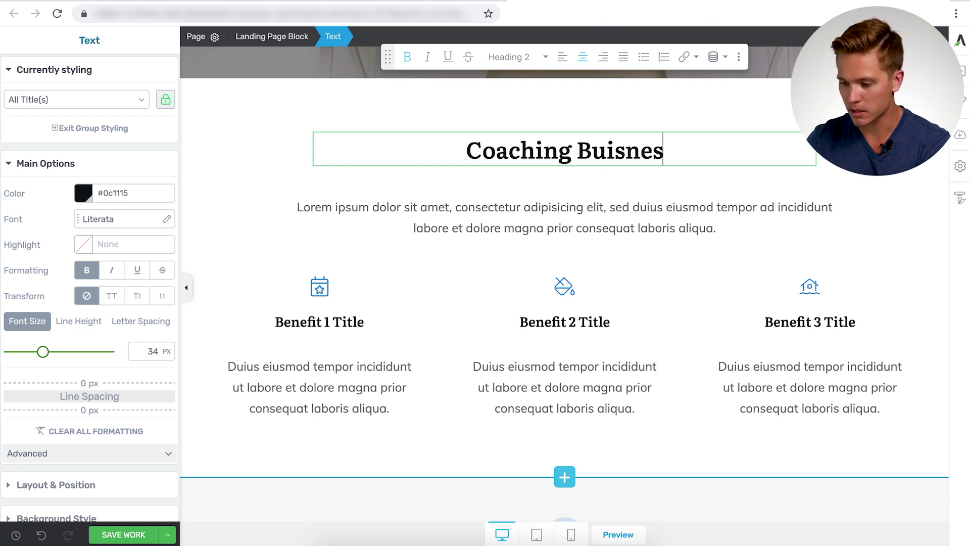
pyautogui.write('s Stat')
pyautogui.press('BackSpace')
pyautogui.press('BackSpace')
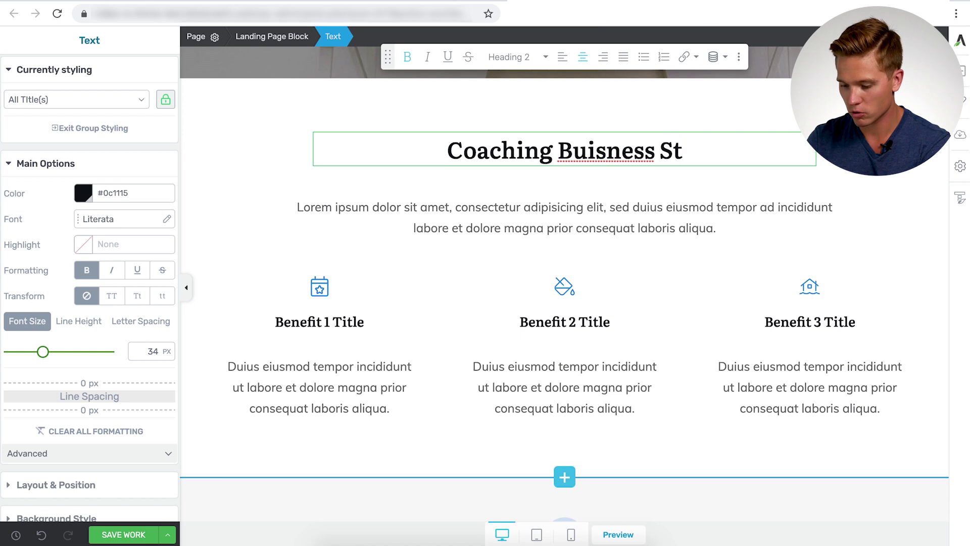
pyautogui.write('rategies')
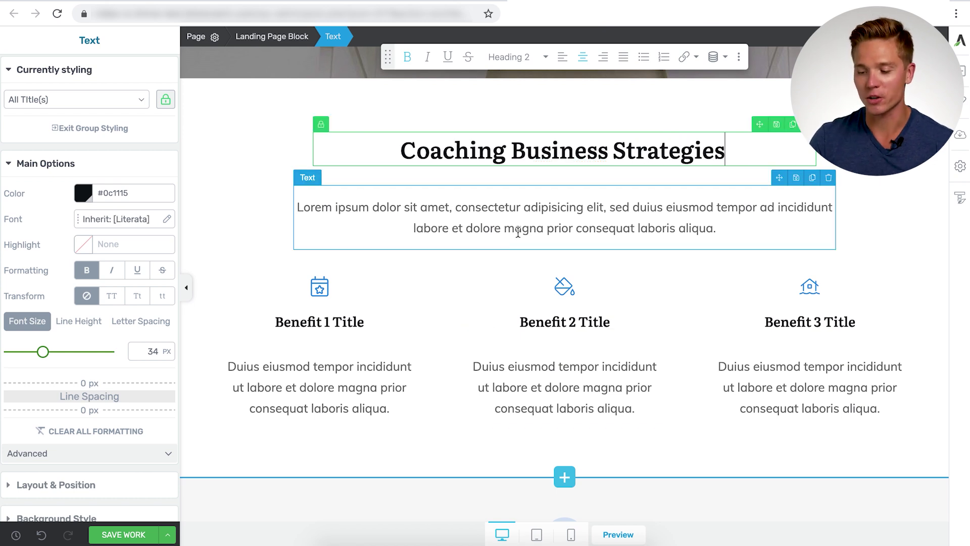
pyautogui.scroll(-1, 518, 232)
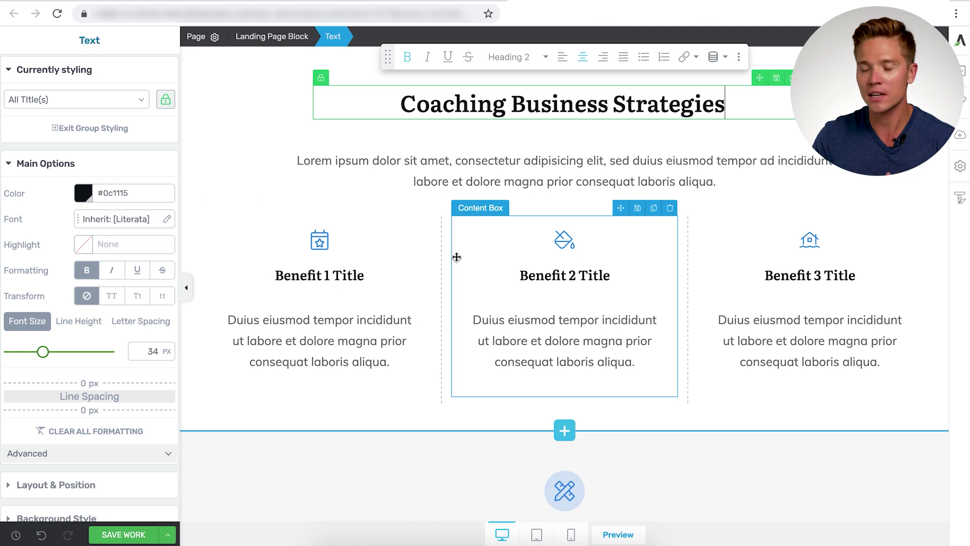
pyautogui.scroll(1, 456, 257)
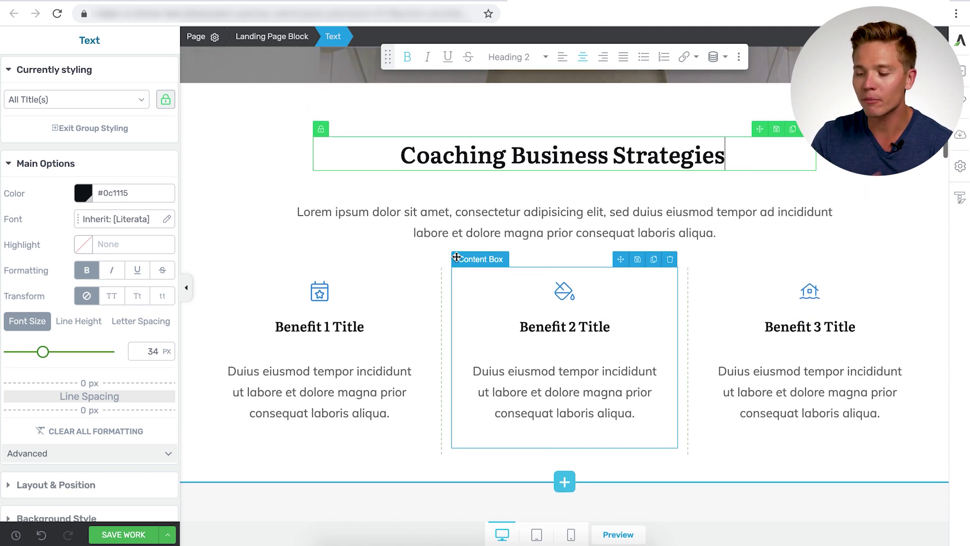
pyautogui.click(320, 292)
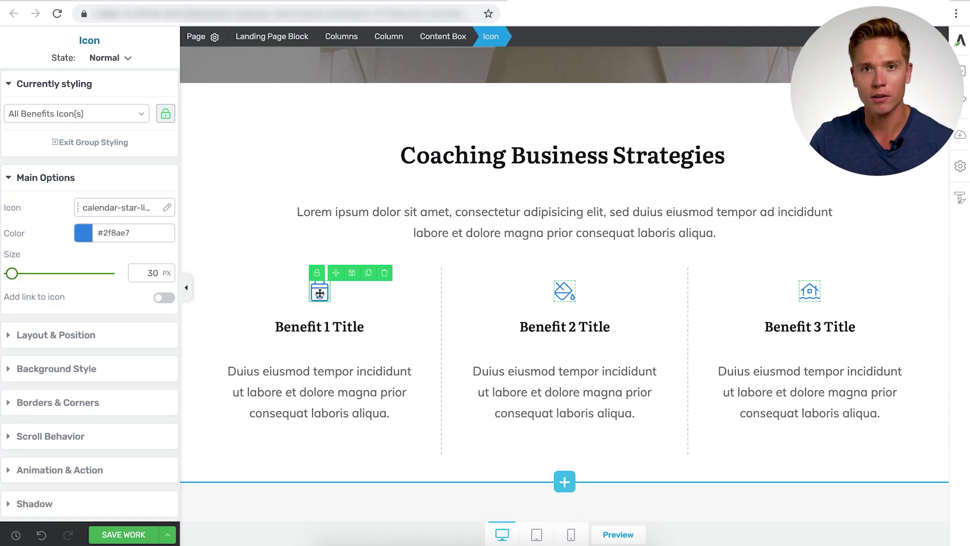
pyautogui.scroll(-4, 523, 369)
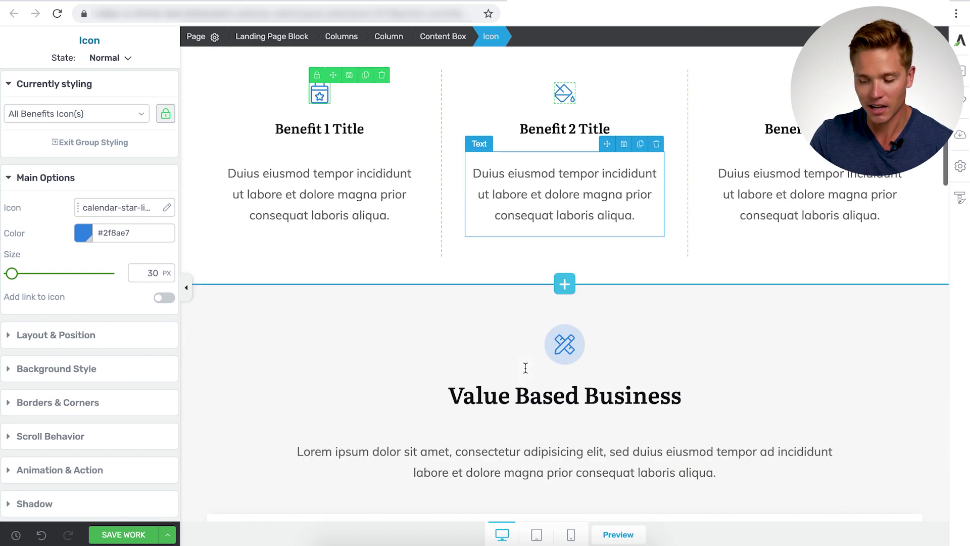
pyautogui.scroll(-3, 525, 369)
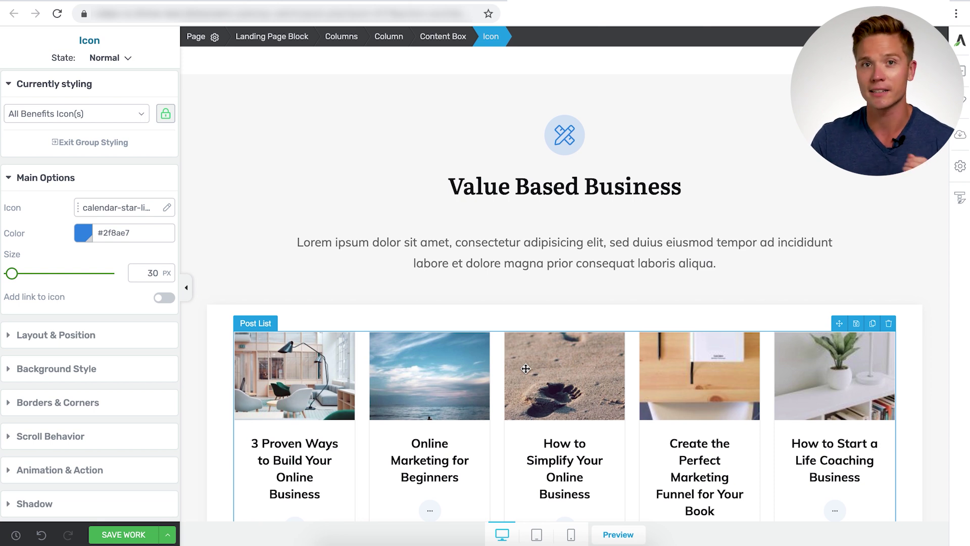
pyautogui.scroll(1, 526, 369)
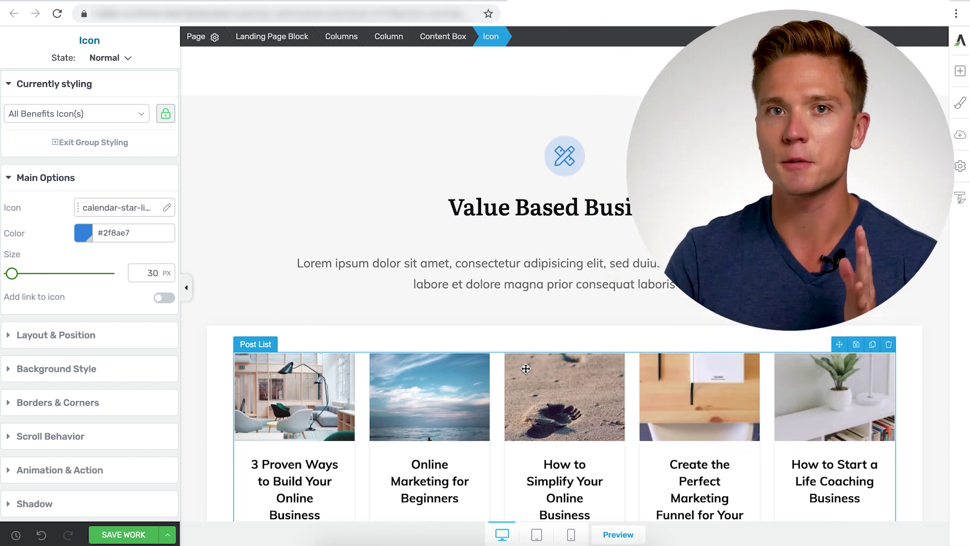
pyautogui.scroll(-2, 526, 368)
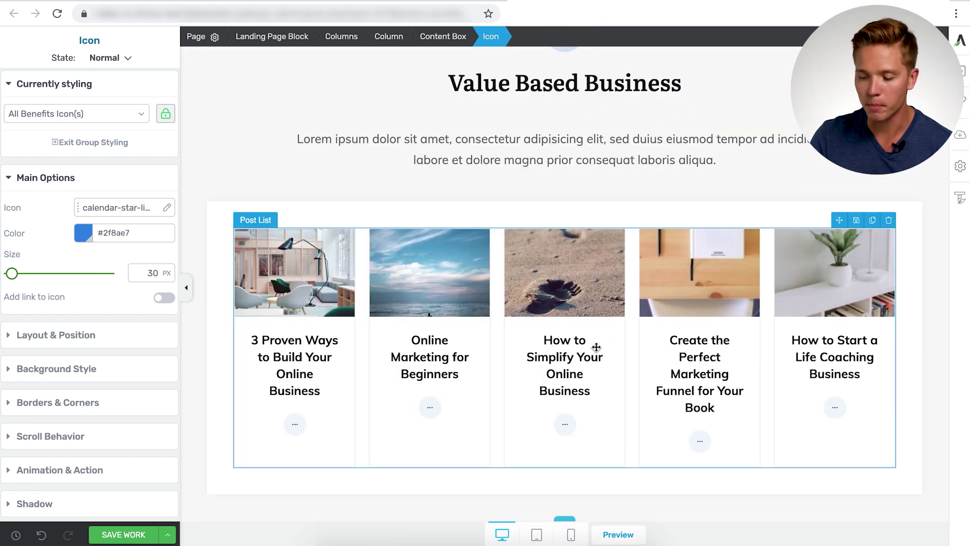
# Step: Open Filter Posts for the article list and compare the Related Posts and Custom Query tabs
pyautogui.click(298, 249)
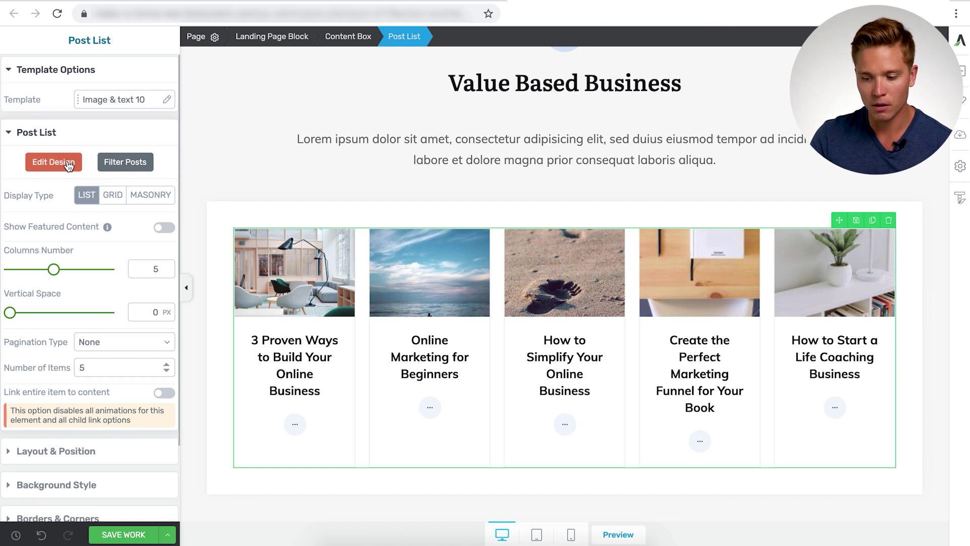
pyautogui.click(135, 169)
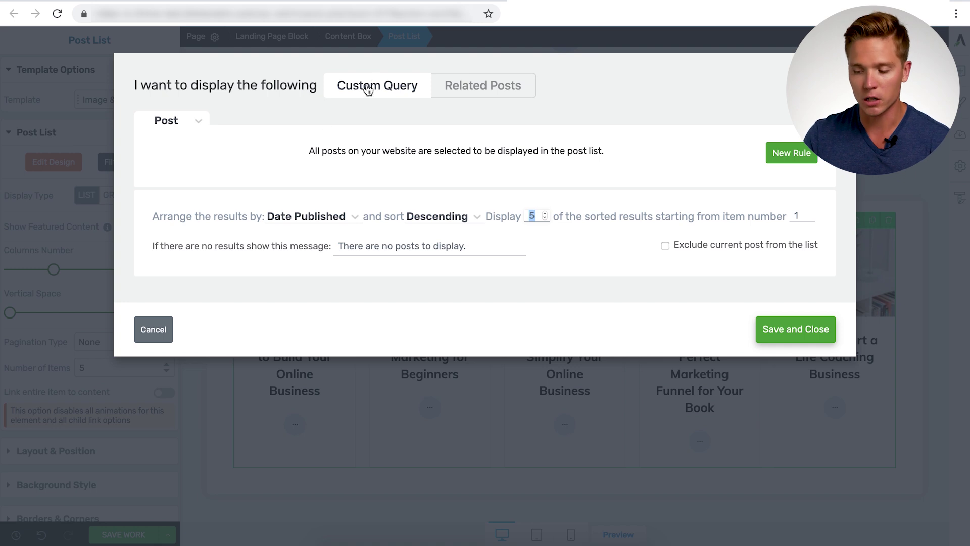
pyautogui.click(470, 94)
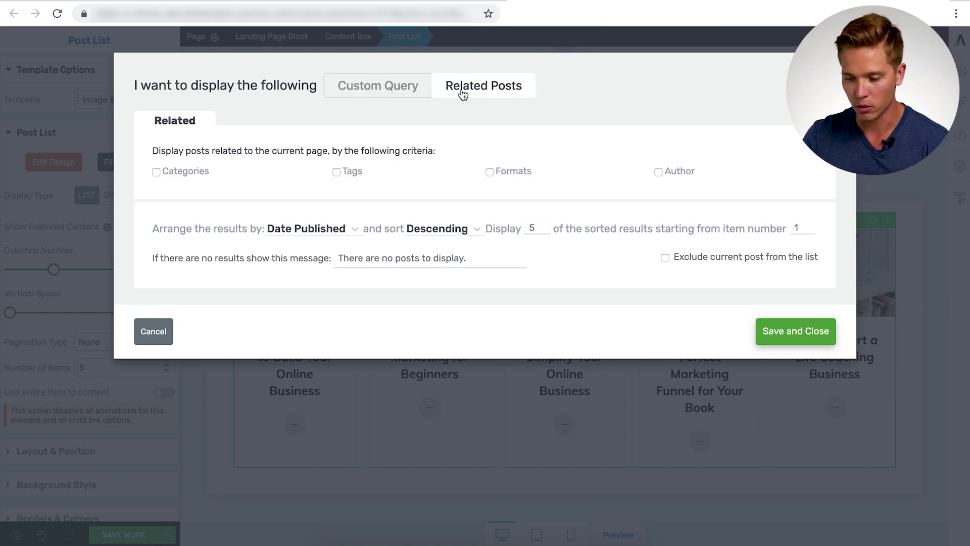
pyautogui.click(375, 94)
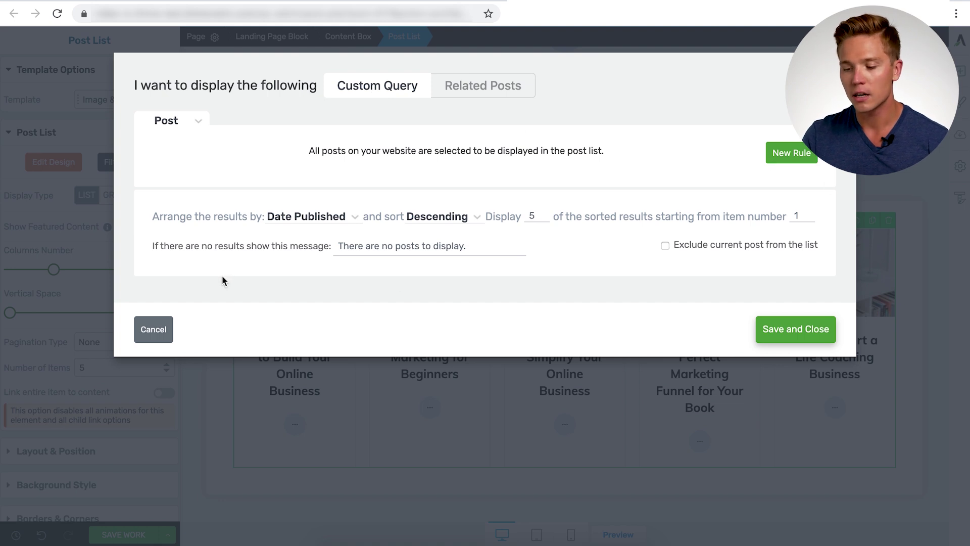
# Step: Check the ordering options, keep the Descending sort, and add a new display rule
pyautogui.click(232, 244)
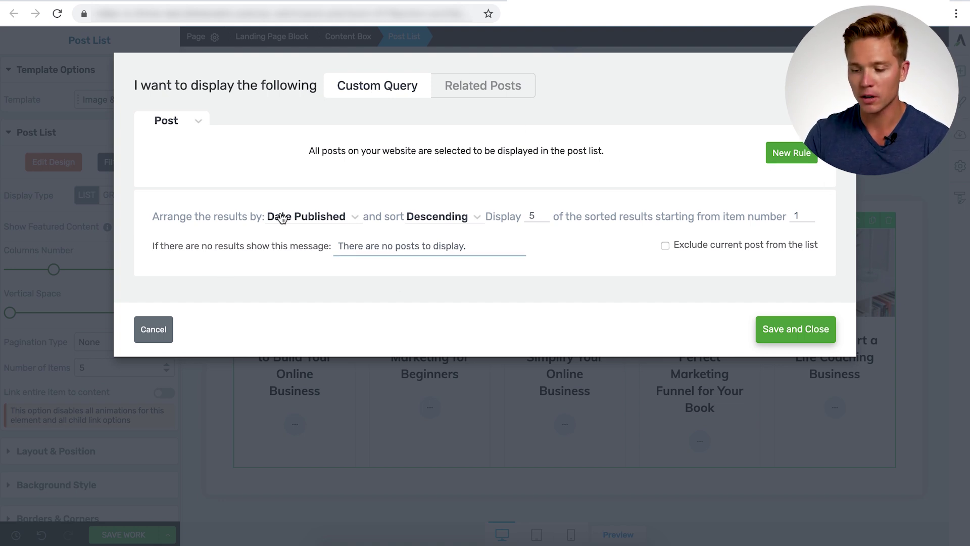
pyautogui.click(314, 223)
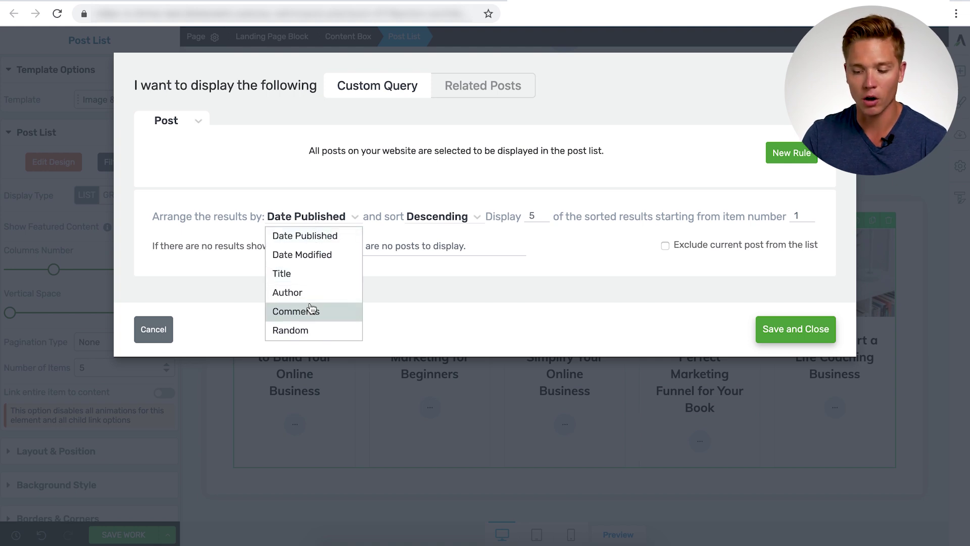
pyautogui.click(438, 220)
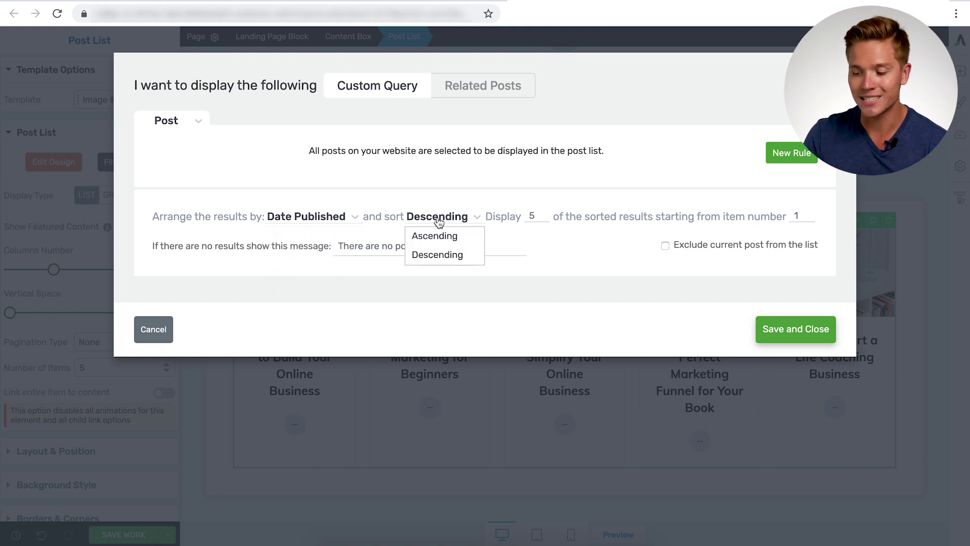
pyautogui.click(437, 198)
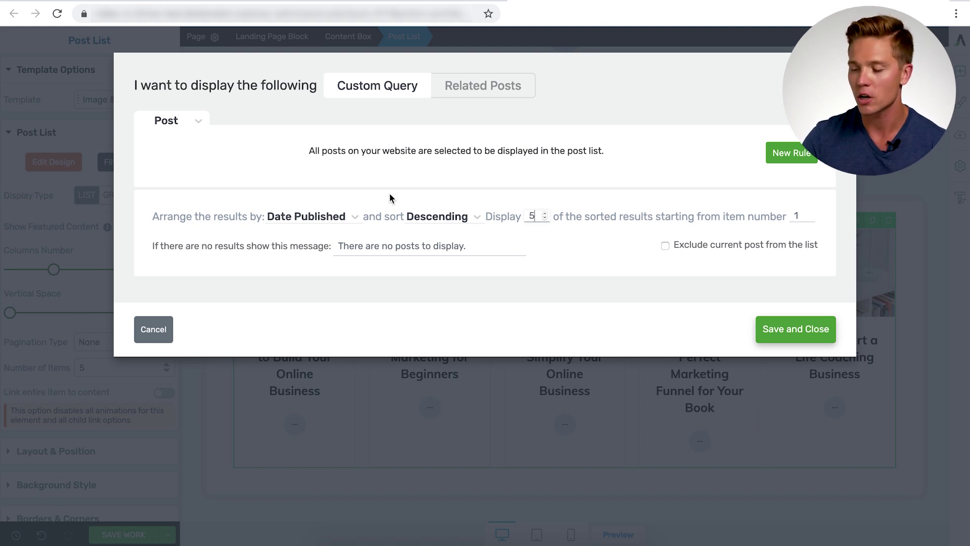
pyautogui.click(785, 160)
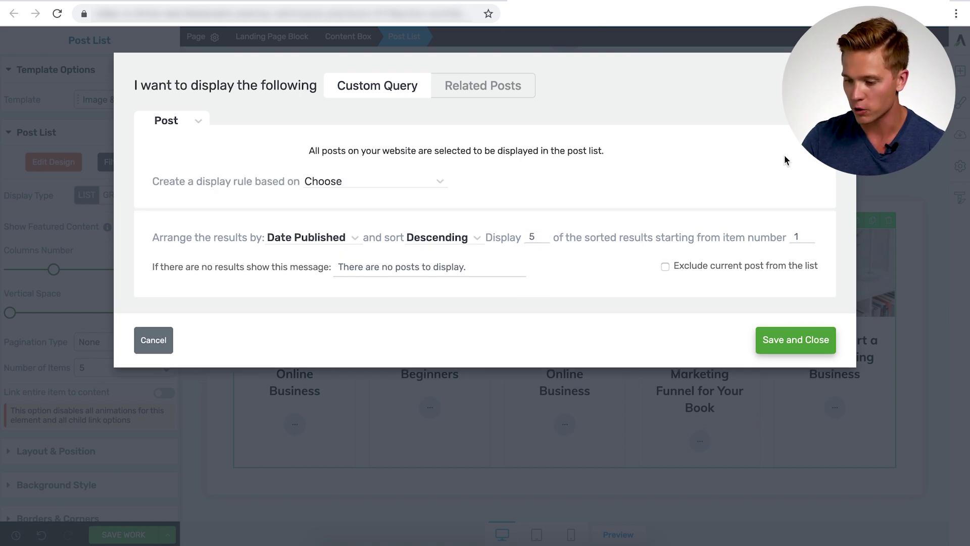
# Step: Add a Categories rule matching at least one of Business, then save the filter
pyautogui.click(406, 187)
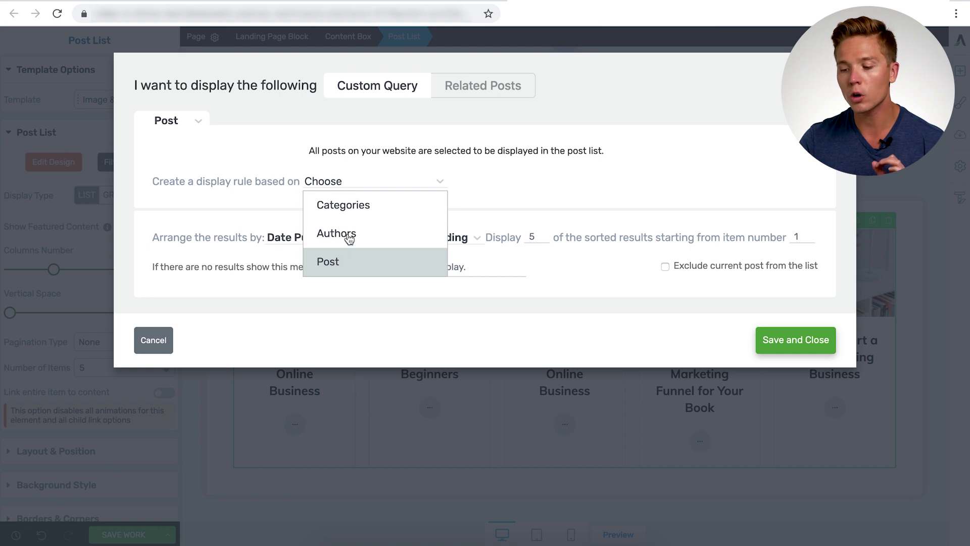
pyautogui.click(352, 212)
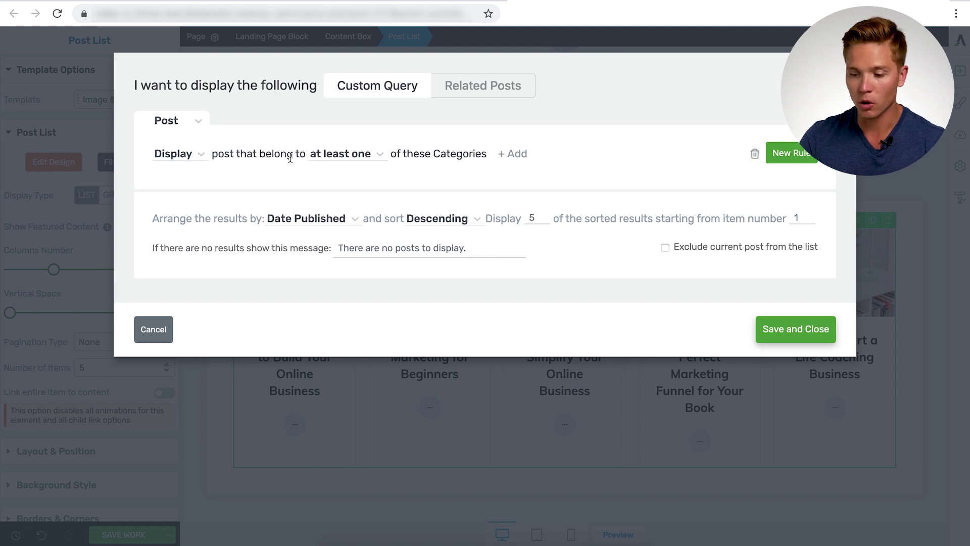
pyautogui.click(352, 155)
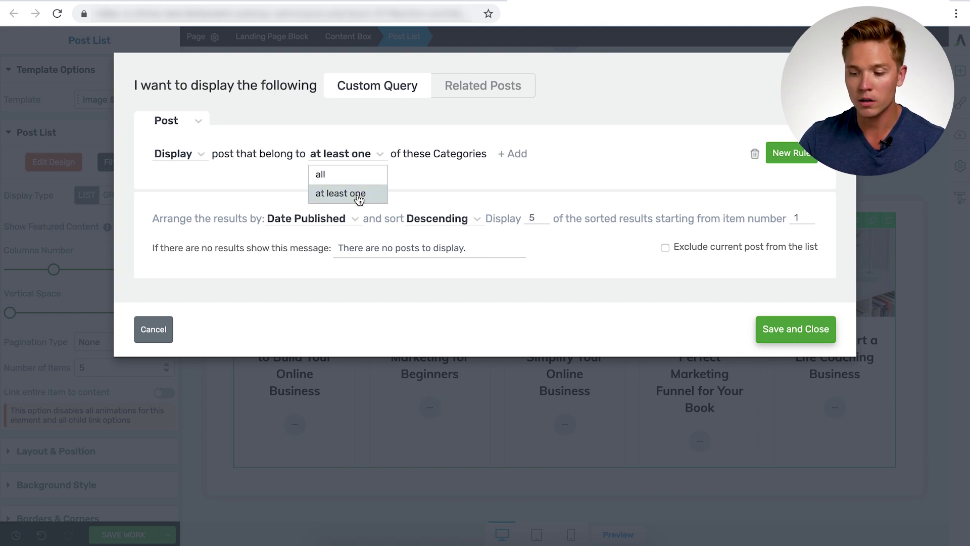
pyautogui.click(360, 132)
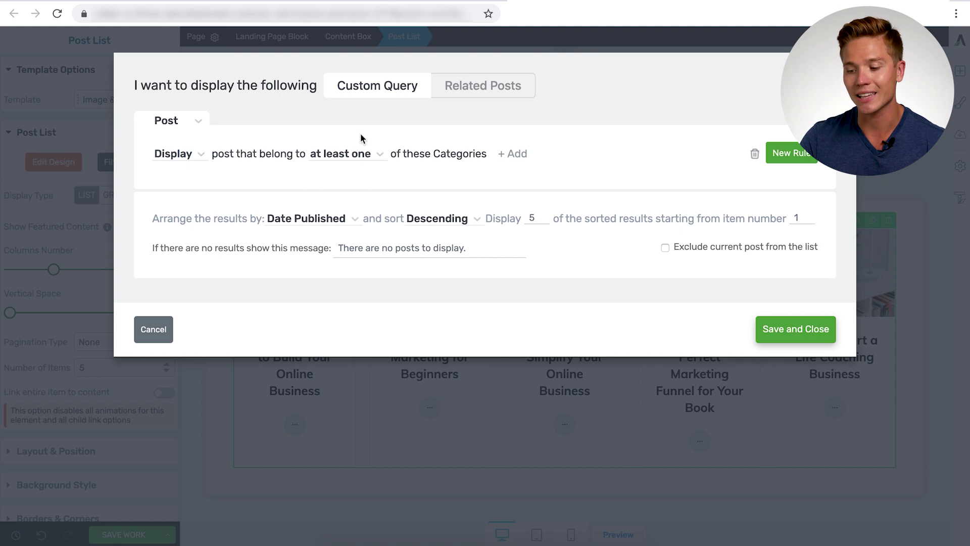
pyautogui.click(521, 157)
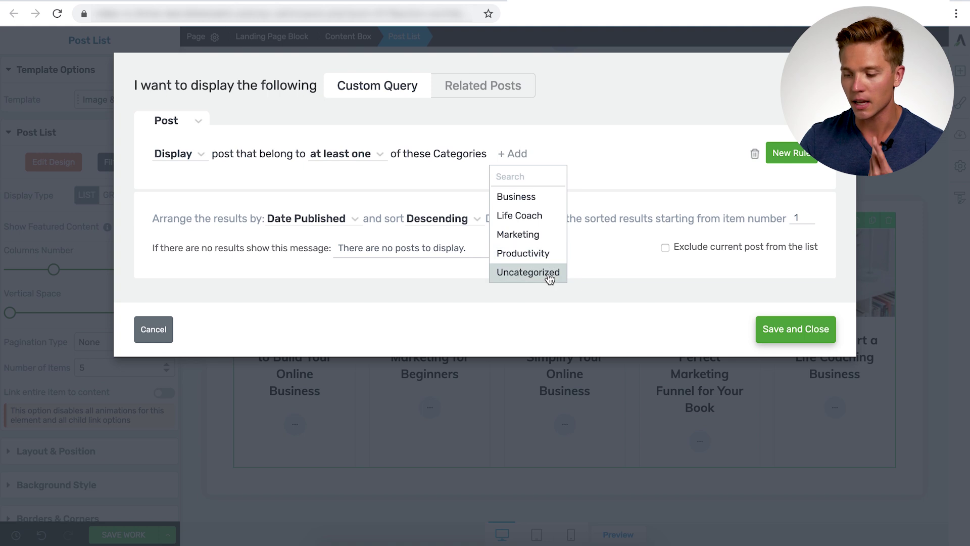
pyautogui.click(530, 202)
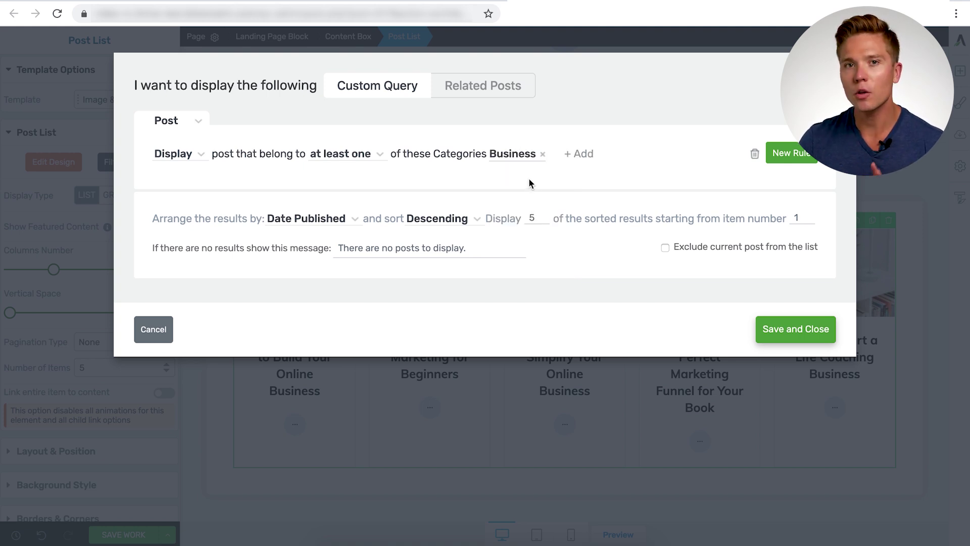
pyautogui.click(817, 335)
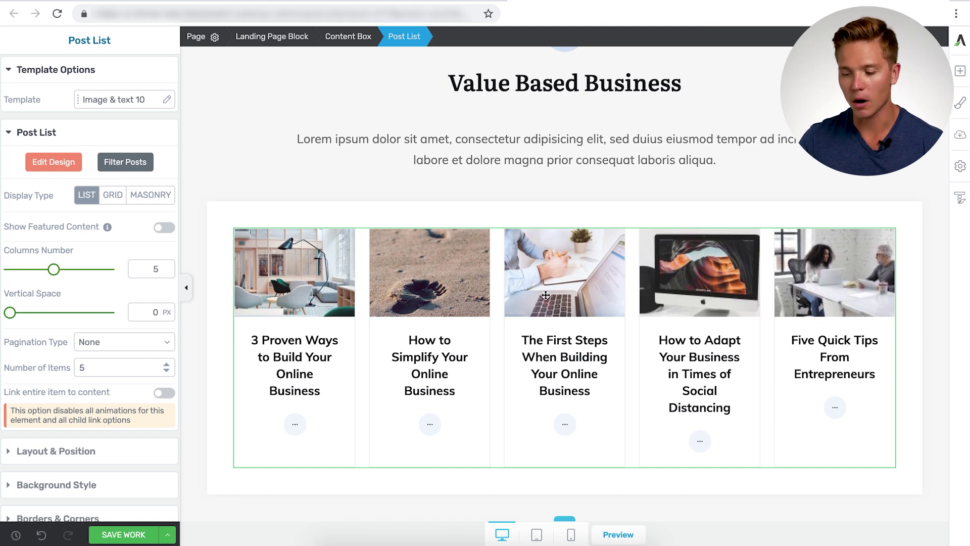
# Step: Swap the filter's Business category for Life Coach and save
pyautogui.scroll(-1, 393, 372)
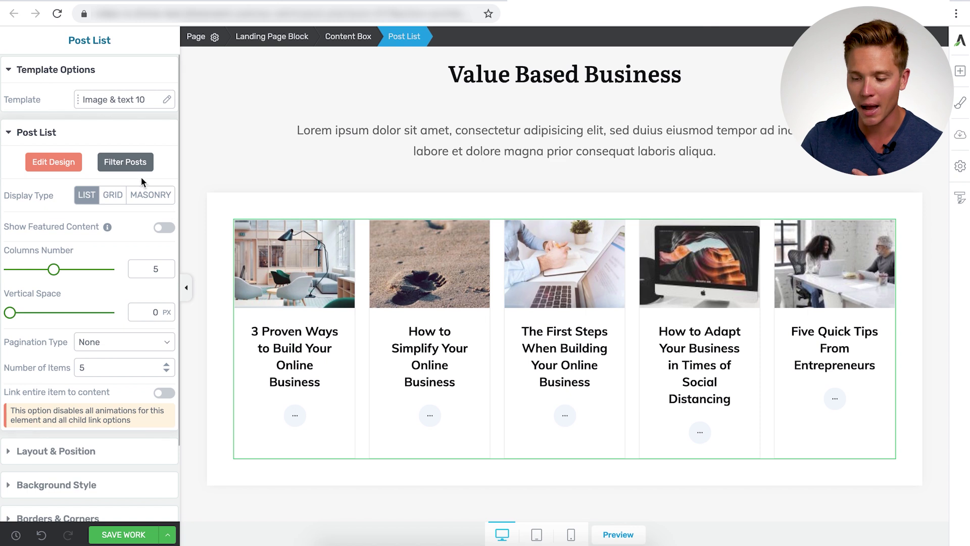
pyautogui.click(134, 162)
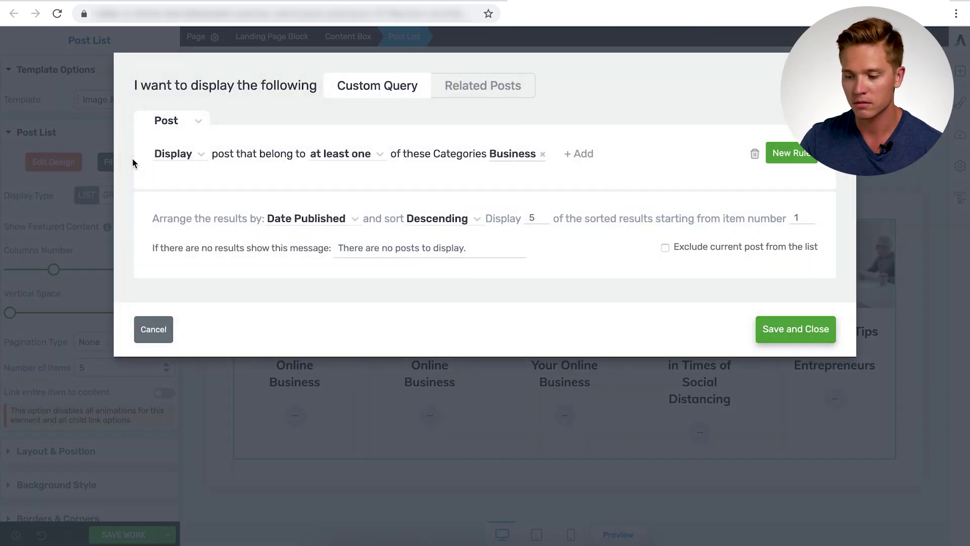
pyautogui.click(542, 155)
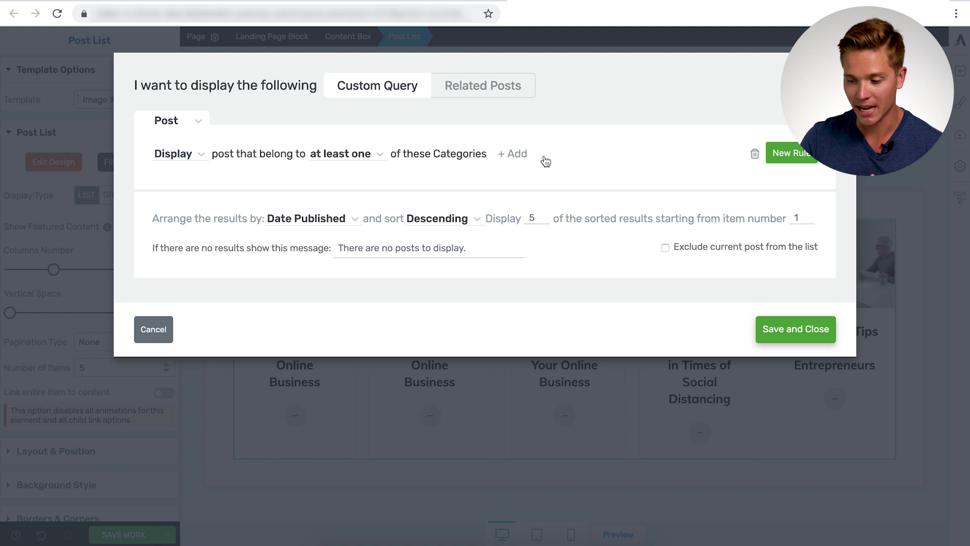
pyautogui.click(513, 155)
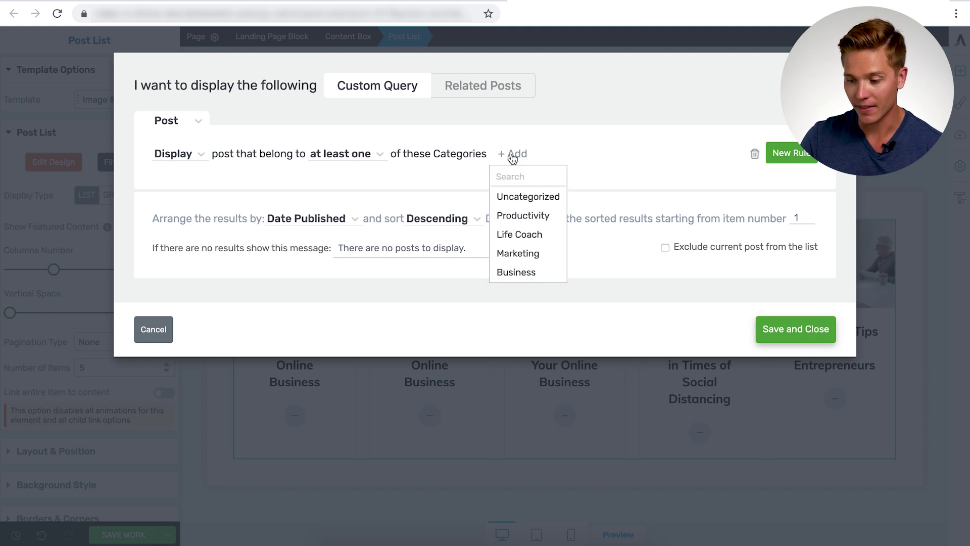
pyautogui.click(537, 237)
pyautogui.click(793, 329)
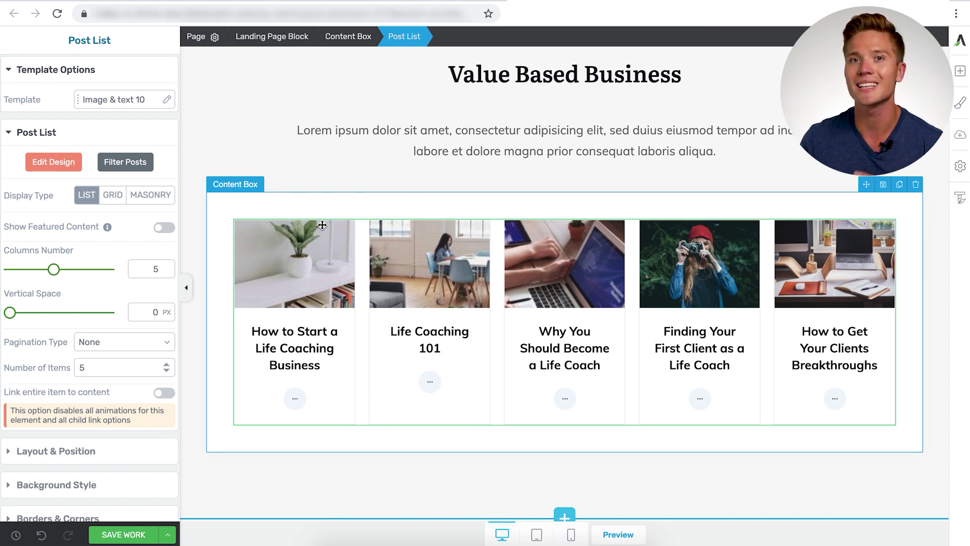
# Step: Reopen Filter Posts and switch the queried content type from Post to Page
pyautogui.click(131, 165)
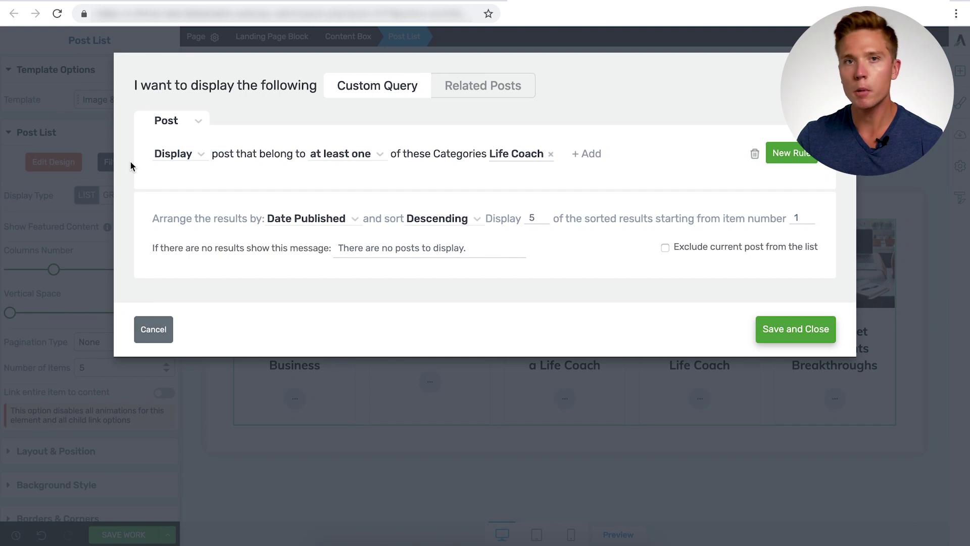
pyautogui.click(200, 123)
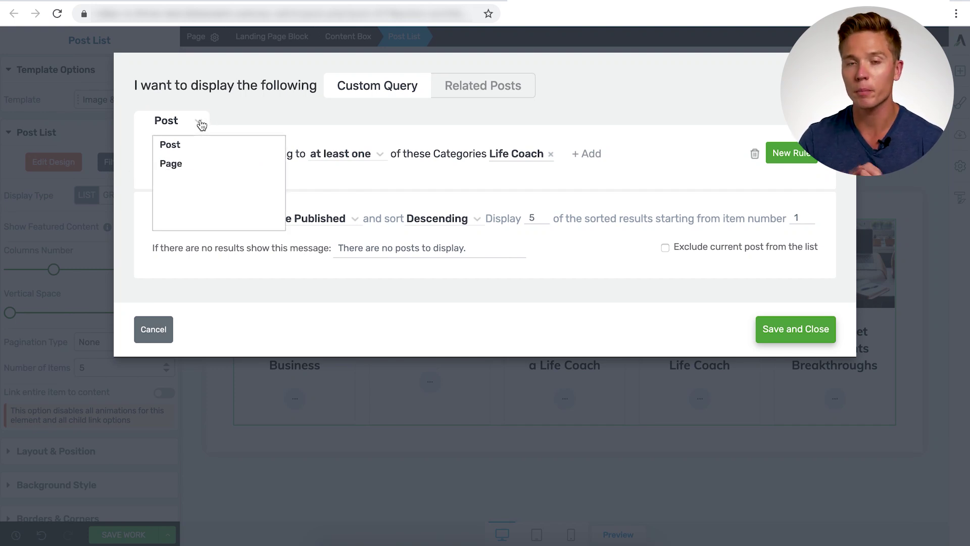
pyautogui.click(170, 163)
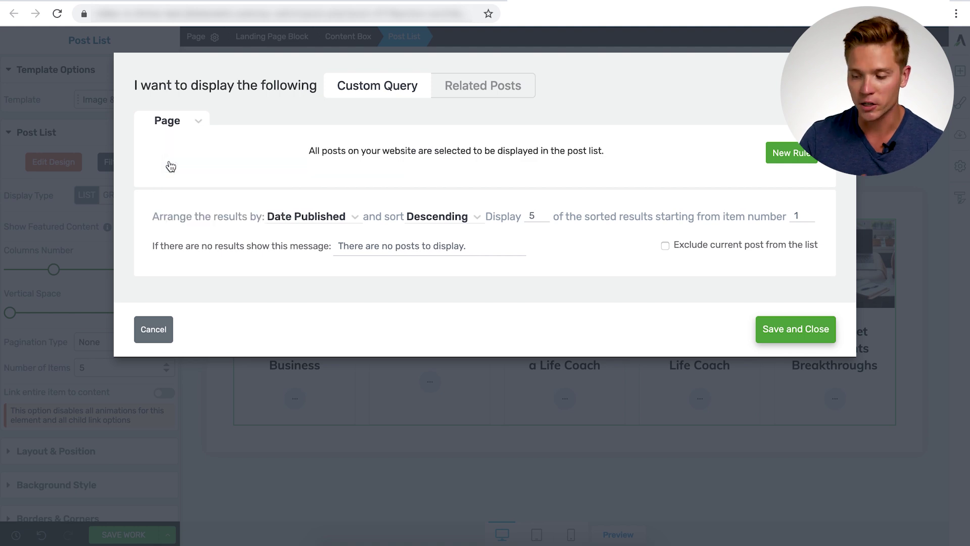
# Step: Add a specific-pages display rule, leave the page list unchosen, and switch to Related Posts
pyautogui.click(792, 153)
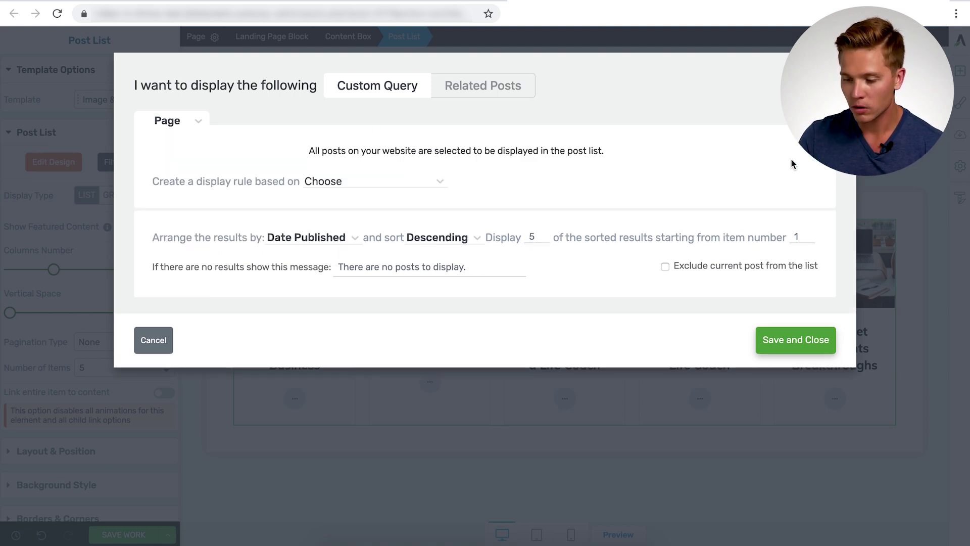
pyautogui.click(373, 183)
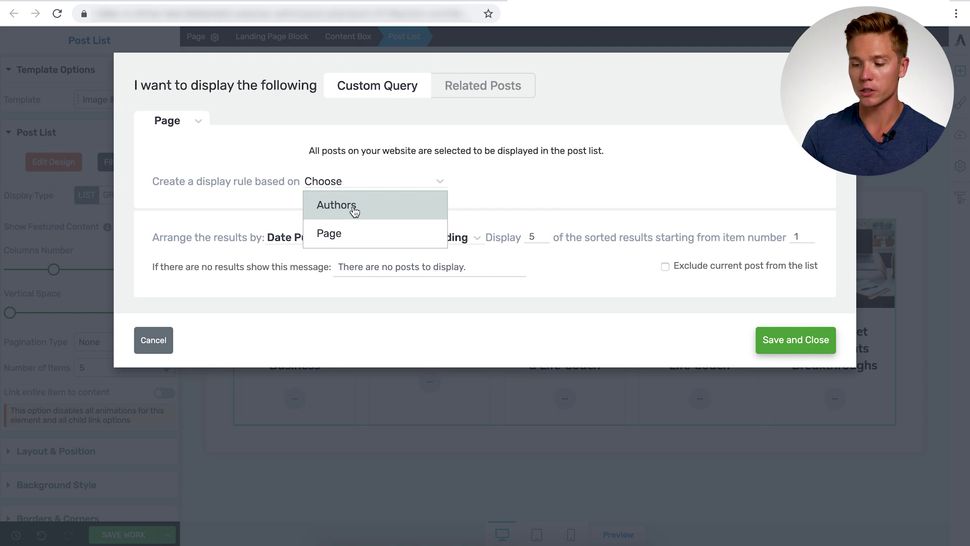
pyautogui.click(344, 230)
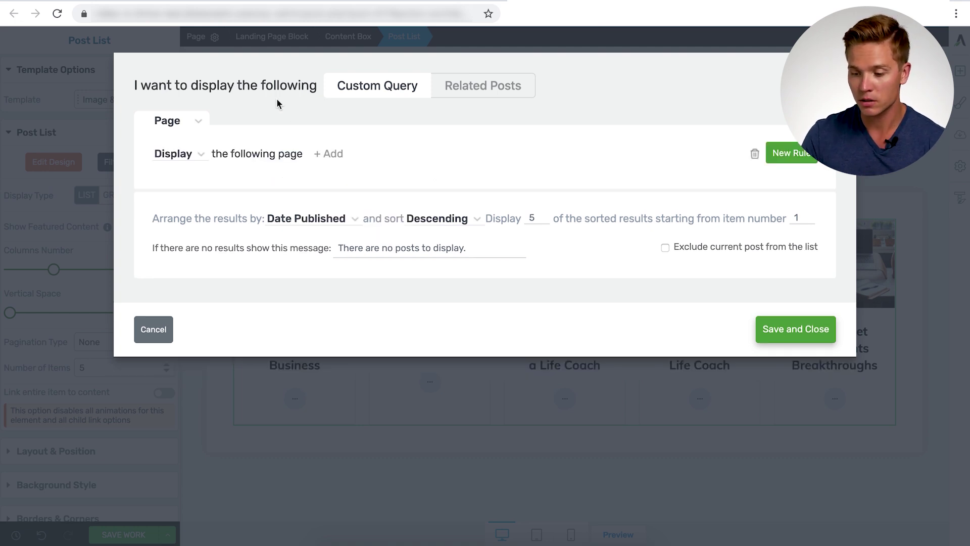
pyautogui.click(329, 154)
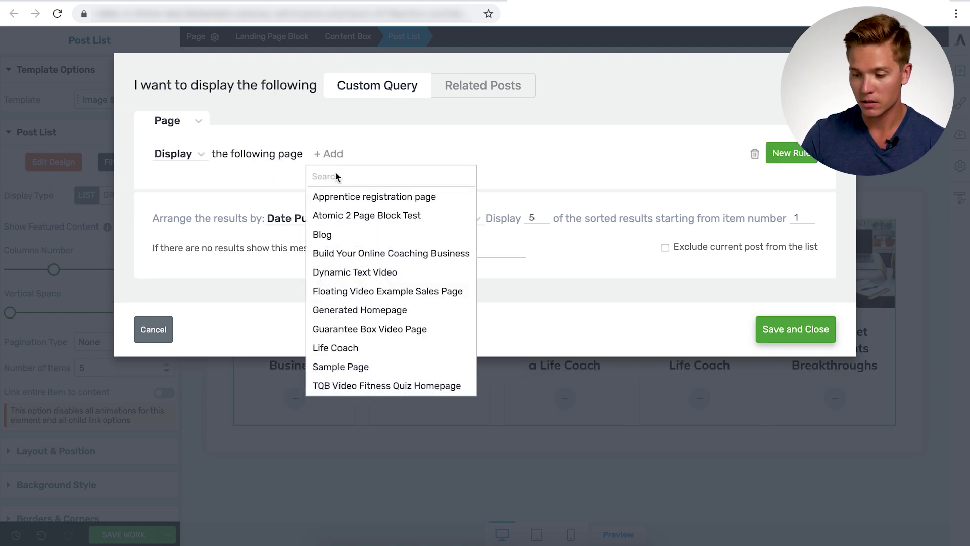
pyautogui.click(361, 310)
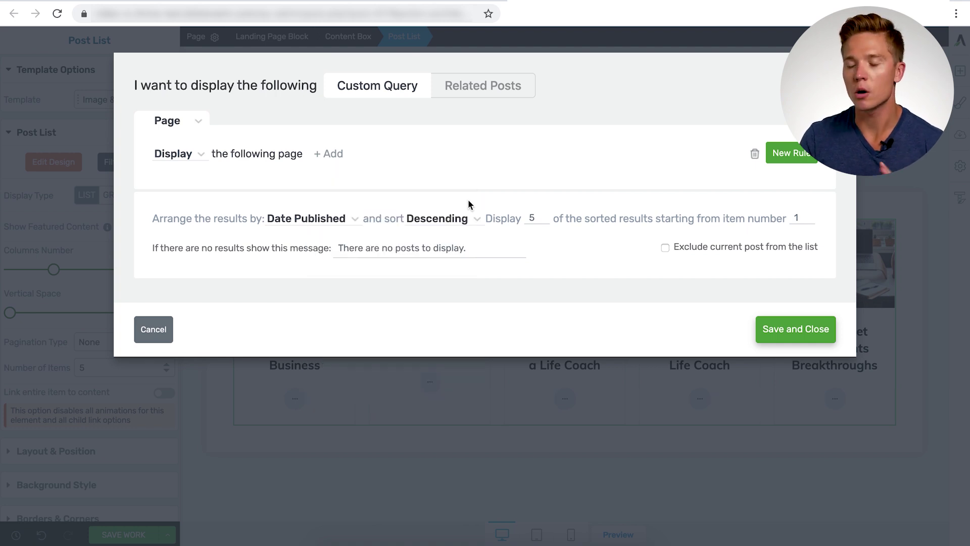
pyautogui.click(482, 85)
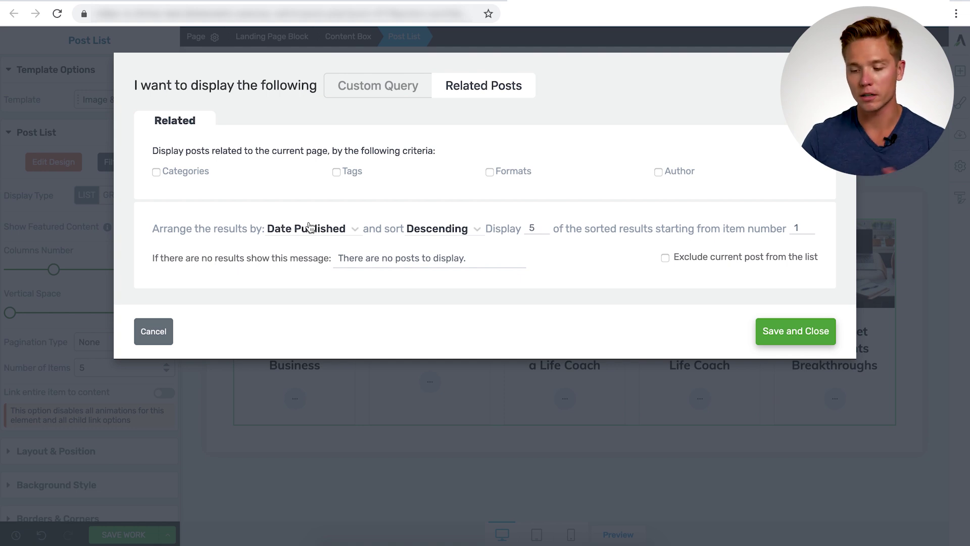
# Step: Relate posts by Categories, keep Descending sort order, then return to Custom Query
pyautogui.click(157, 173)
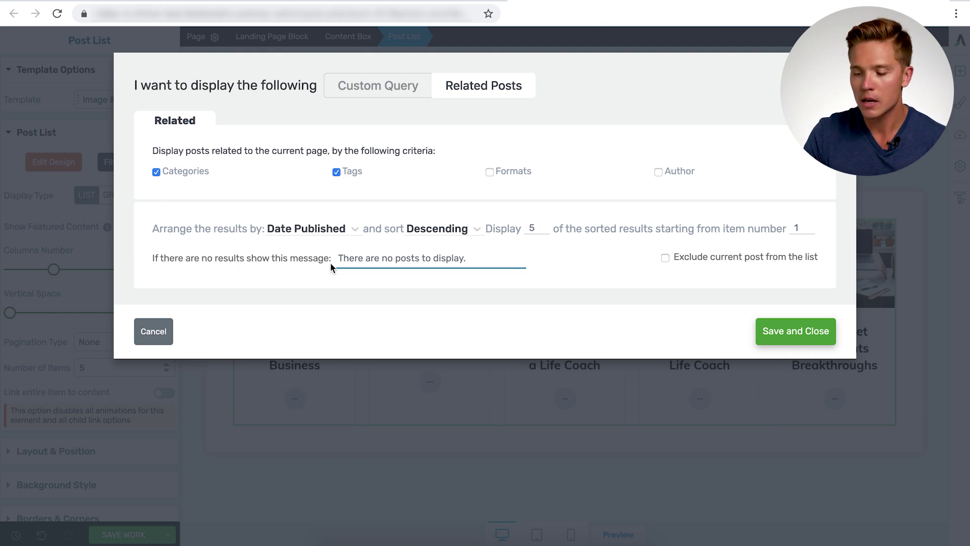
pyautogui.click(299, 231)
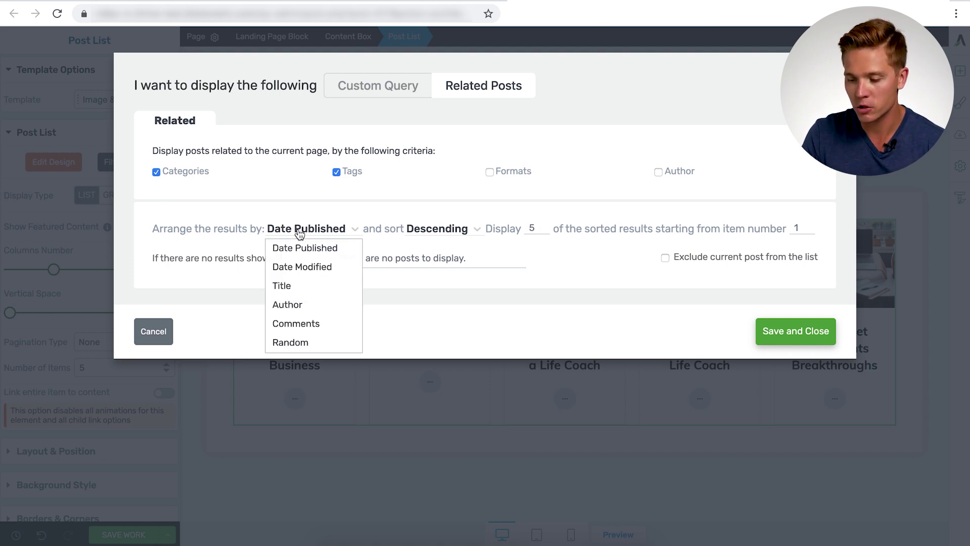
pyautogui.click(437, 230)
pyautogui.click(453, 192)
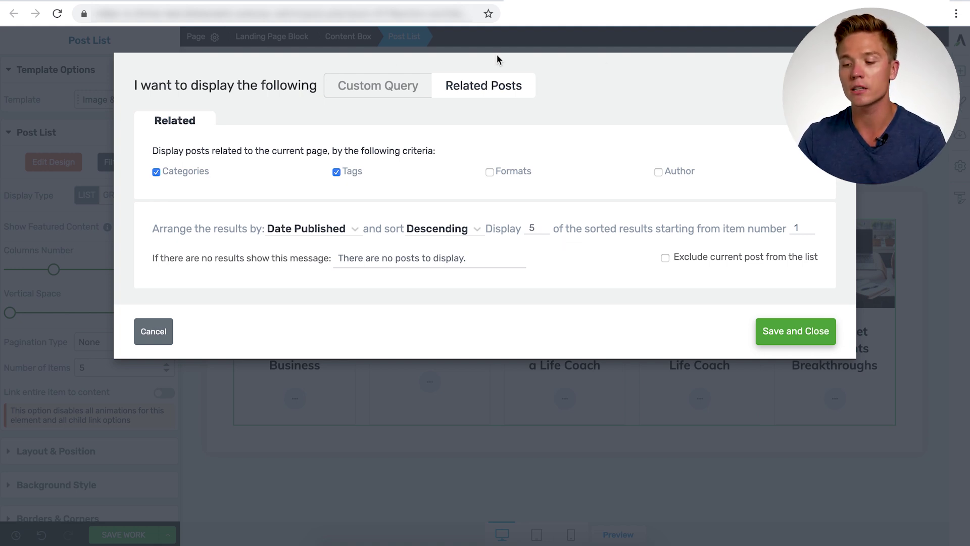
pyautogui.click(362, 88)
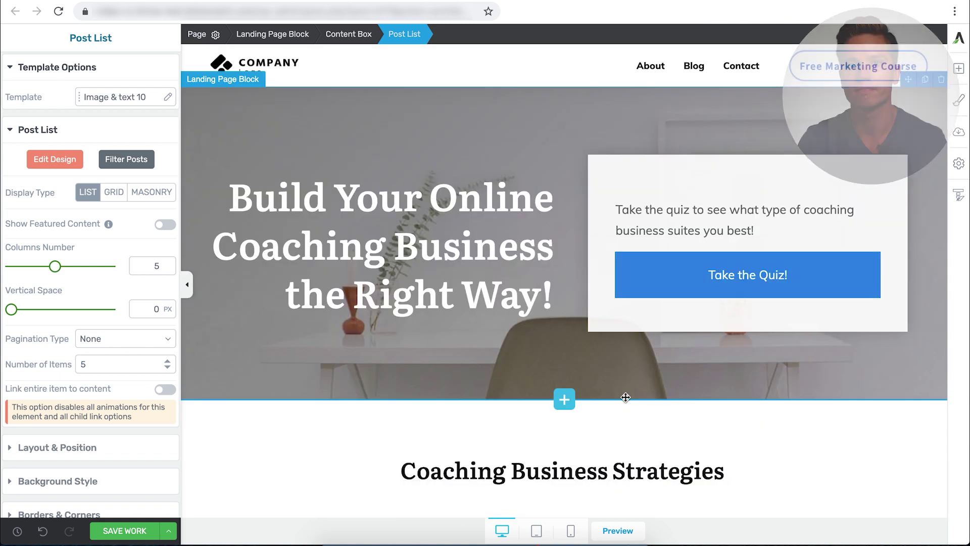
# Step: Give the first benefit the smiling chat bubble icon from the icon library
pyautogui.scroll(-5, 564, 253)
pyautogui.click(320, 217)
pyautogui.click(123, 207)
pyautogui.click(399, 376)
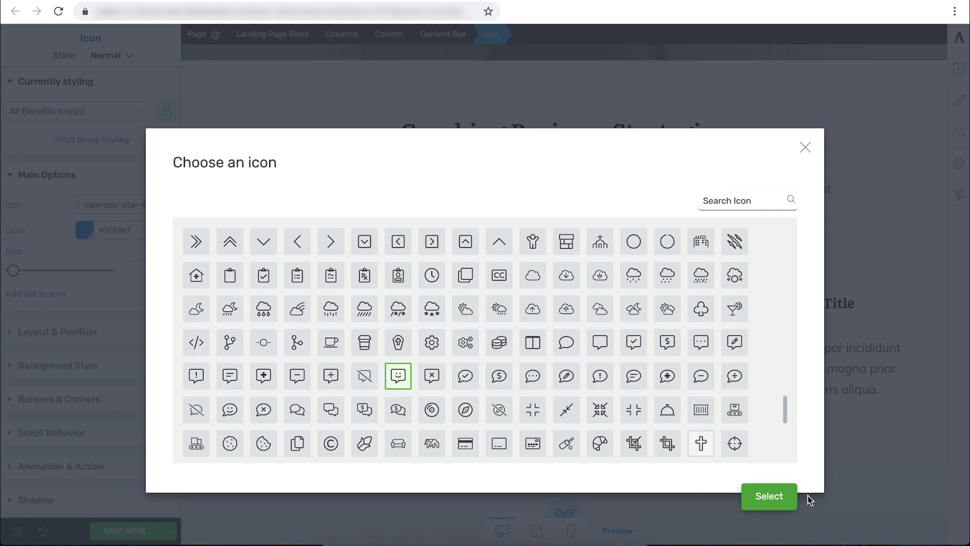
pyautogui.click(773, 496)
# Step: Retitle the three benefits Phase 1, Phase 2 and Phase 3
pyautogui.click(322, 252)
pyautogui.write('Phase')
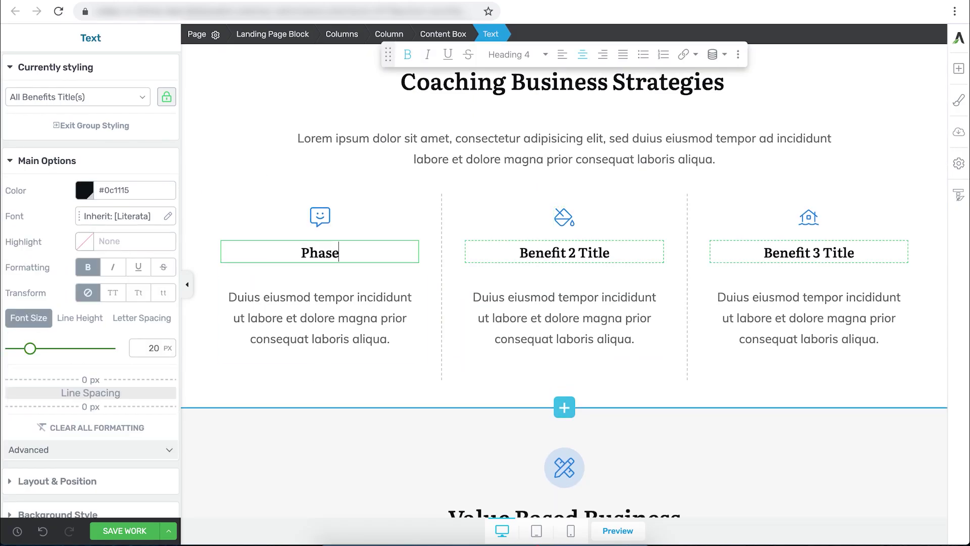
pyautogui.write(' 1')
pyautogui.click(564, 252)
pyautogui.write('Phase 2')
pyautogui.click(809, 253)
pyautogui.write('Phase 3')
pyautogui.click(808, 318)
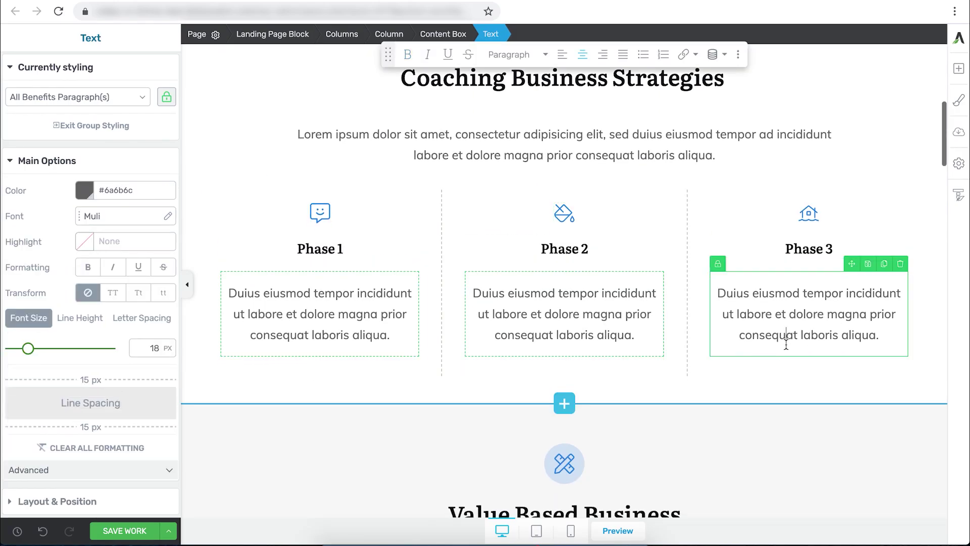
pyautogui.scroll(-15, 786, 329)
pyautogui.click(295, 363)
# Step: Set the post list to 3 columns and filter it to the Business category
pyautogui.moveTo(55, 266); pyautogui.dragTo(44, 267)
pyautogui.click(126, 159)
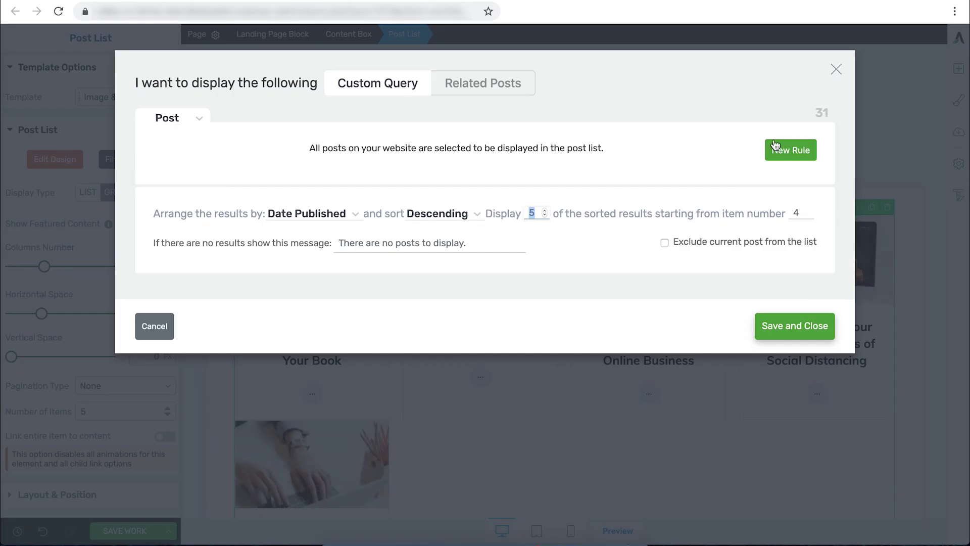
pyautogui.click(790, 150)
pyautogui.click(331, 179)
pyautogui.click(173, 132)
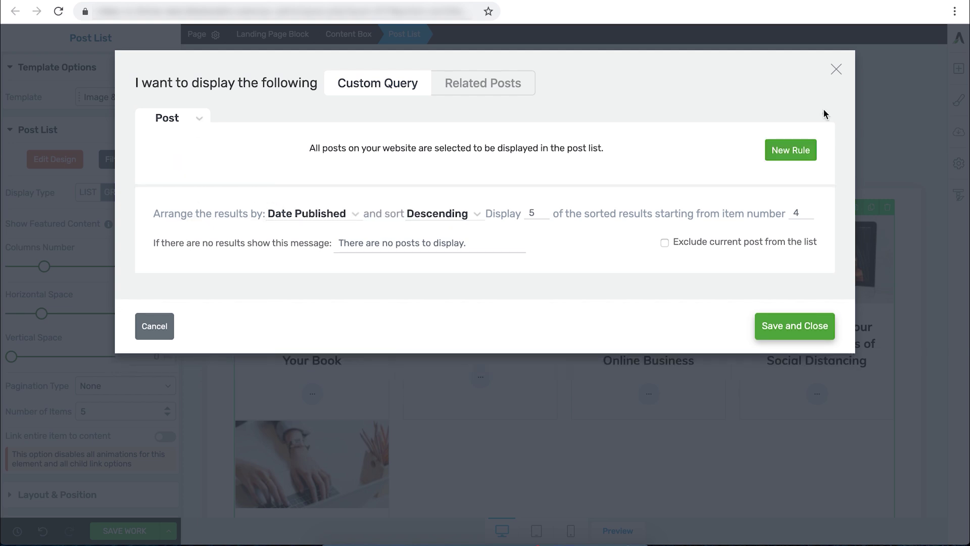
pyautogui.click(790, 149)
pyautogui.click(423, 177)
pyautogui.click(363, 202)
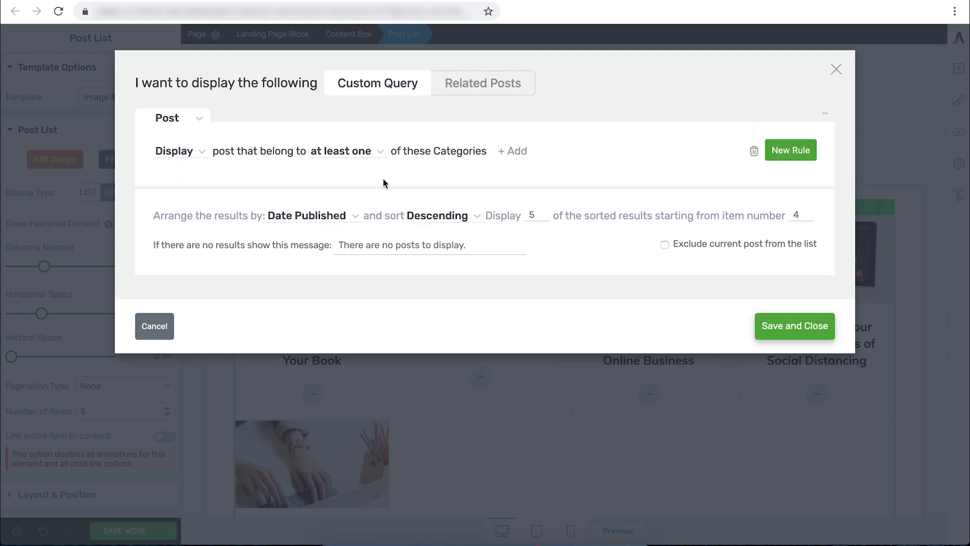
pyautogui.click(512, 151)
pyautogui.click(526, 272)
pyautogui.click(795, 326)
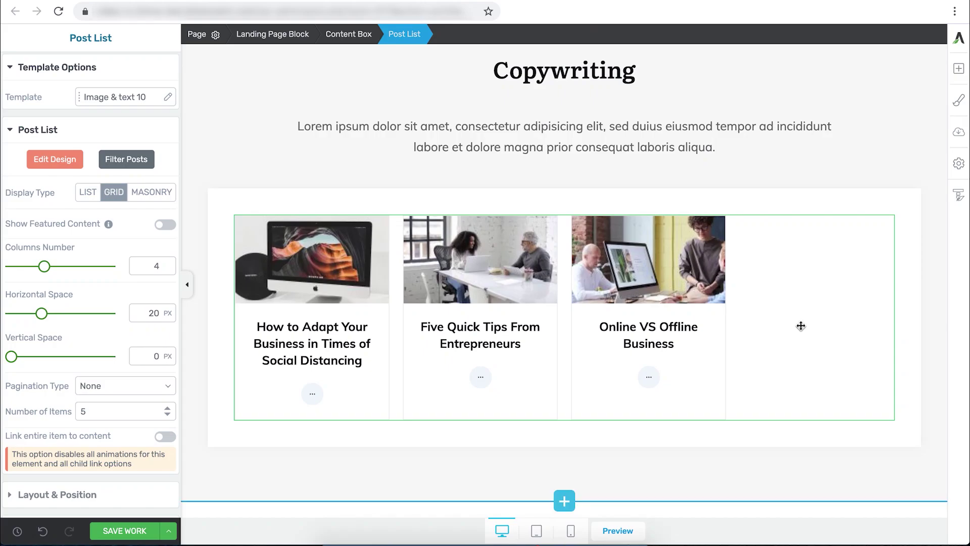
pyautogui.moveTo(44, 265); pyautogui.dragTo(32, 266)
# Step: Retitle the Copywriting heading 'Build Your Online Business'
pyautogui.scroll(-1, 497, 378)
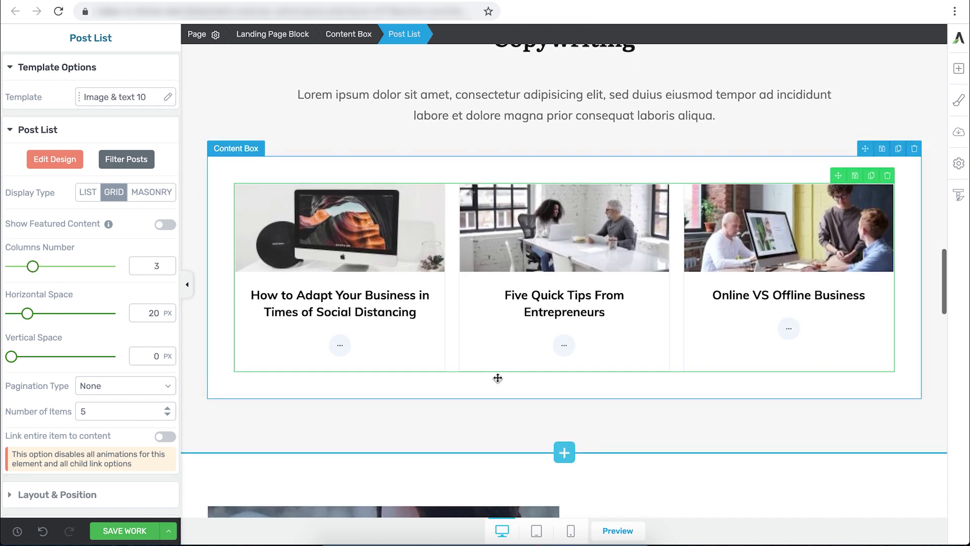
pyautogui.scroll(3, 497, 378)
pyautogui.doubleClick(563, 136)
pyautogui.write('Build Your Online Business')
# Step: Retitle the lower section 'Online Coaching Quiz' and delete its placeholder paragraph
pyautogui.scroll(-1, 484, 216)
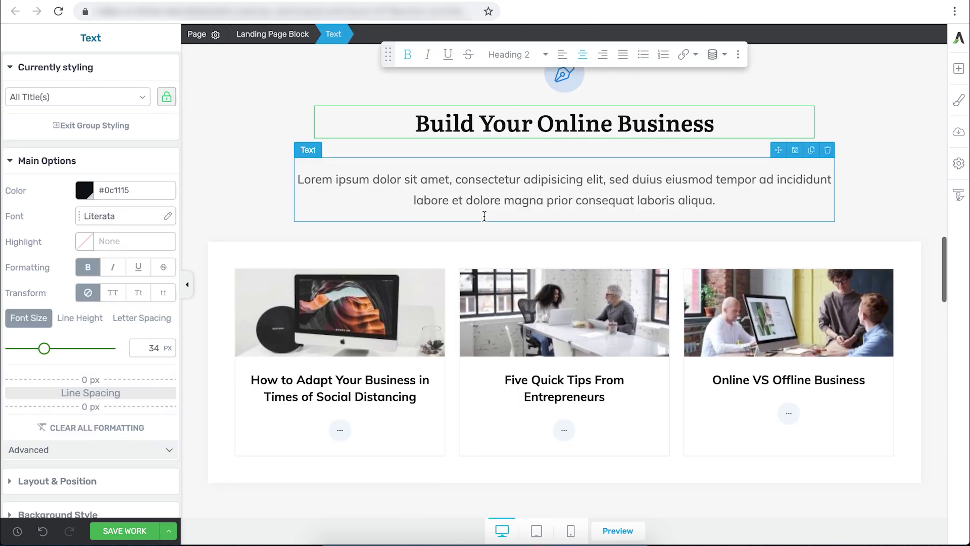
pyautogui.scroll(-5, 484, 216)
pyautogui.write('Online Coaching Quiz')
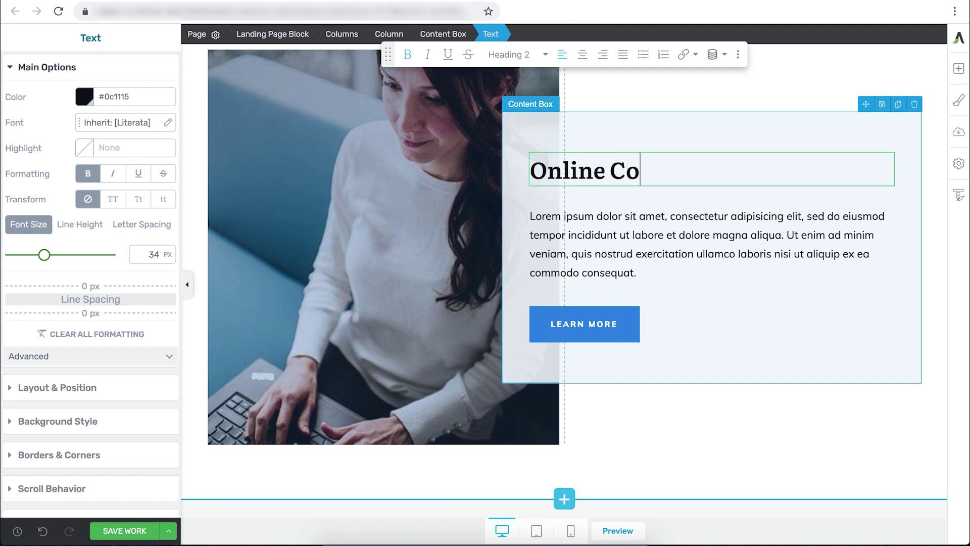
pyautogui.tripleClick(612, 257)
pyautogui.click(887, 197)
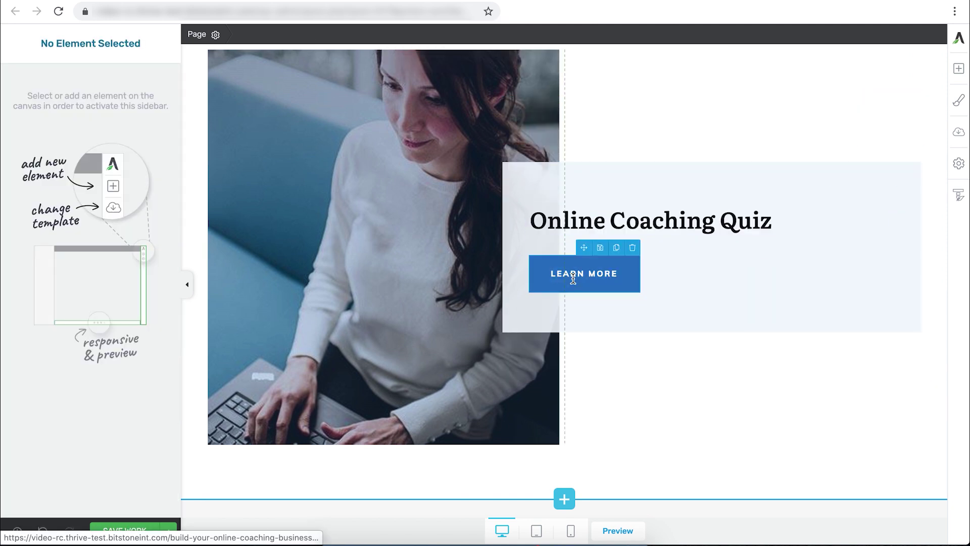
# Step: Relabel the Learn More button 'TAKE THE QUIZ'
pyautogui.tripleClick(584, 273)
pyautogui.press('BackSpace')
pyautogui.write('TAKE THE QUIZ')
pyautogui.scroll(-4, 697, 397)
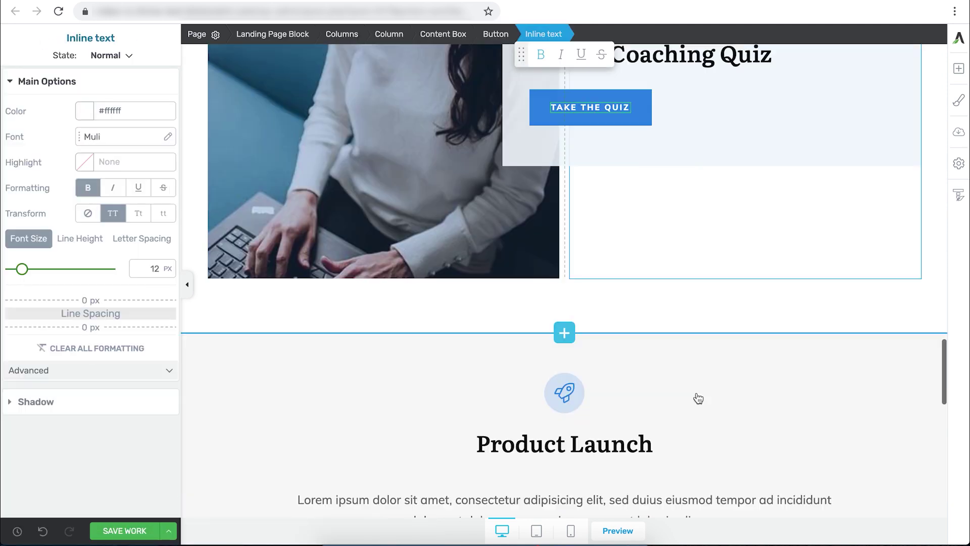
pyautogui.click(697, 396)
pyautogui.scroll(-8, 764, 218)
pyautogui.scroll(12, 764, 218)
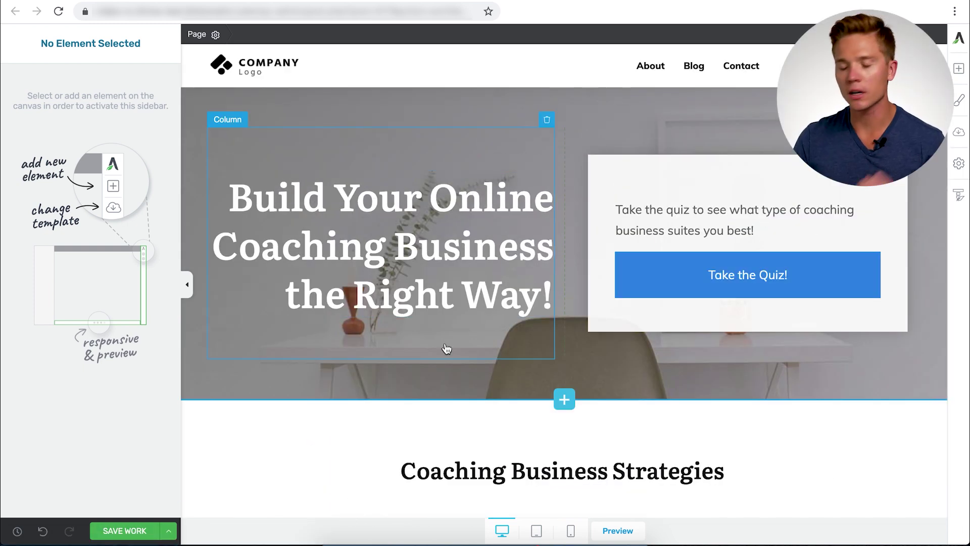
pyautogui.scroll(-15, 446, 349)
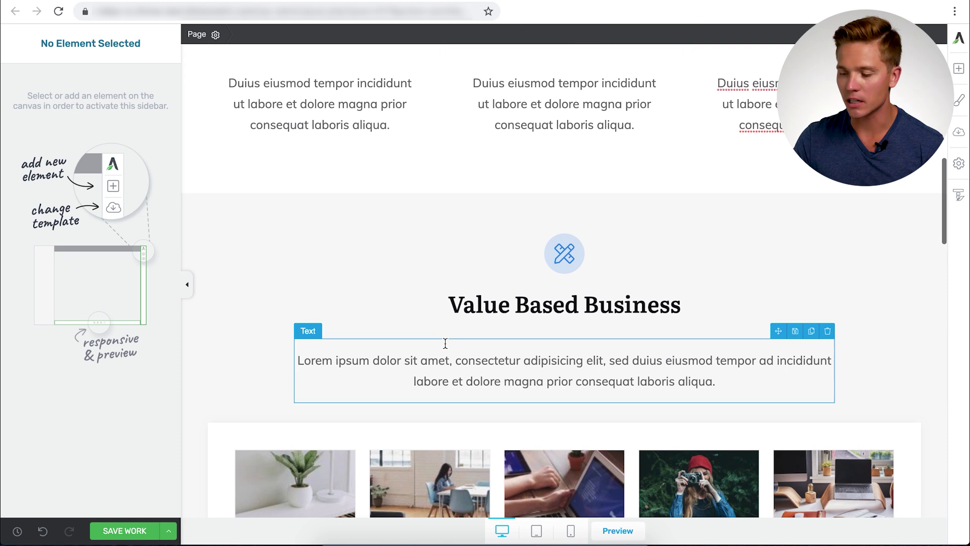
pyautogui.scroll(-2, 445, 343)
pyautogui.scroll(-5, 445, 344)
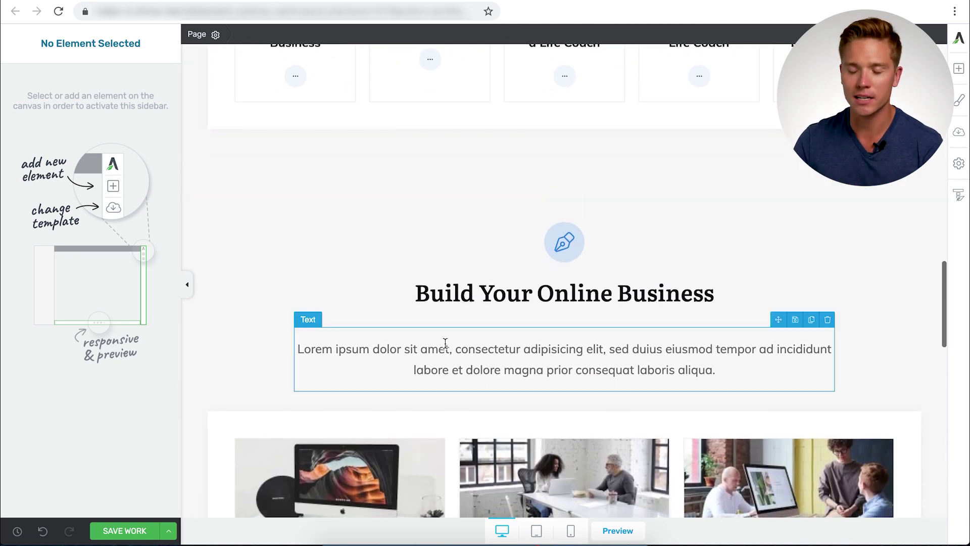
pyautogui.scroll(-3, 445, 343)
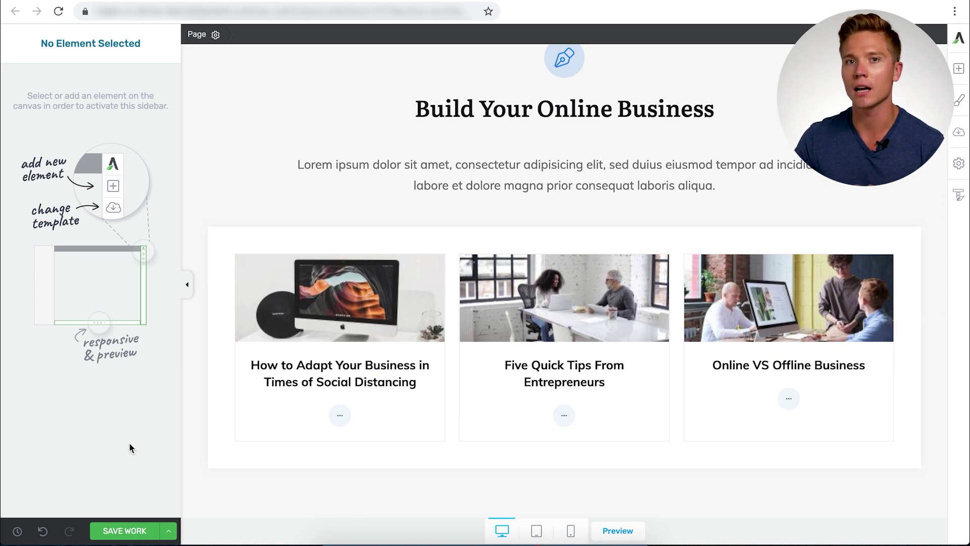
# Step: Preview the page at tablet size, scrolling through every section down to the footer
pyautogui.click(536, 530)
pyautogui.scroll(5, 493, 335)
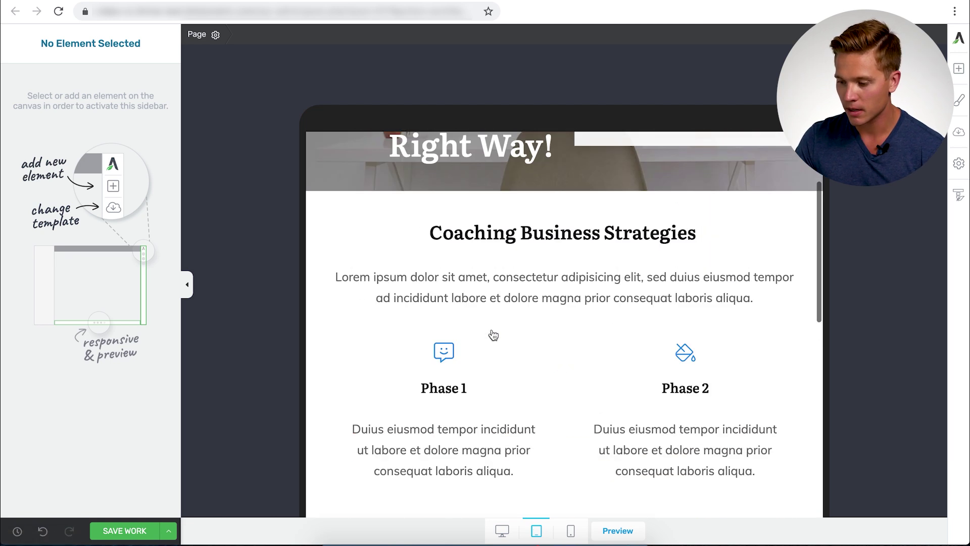
pyautogui.scroll(5, 493, 335)
pyautogui.scroll(-2, 888, 271)
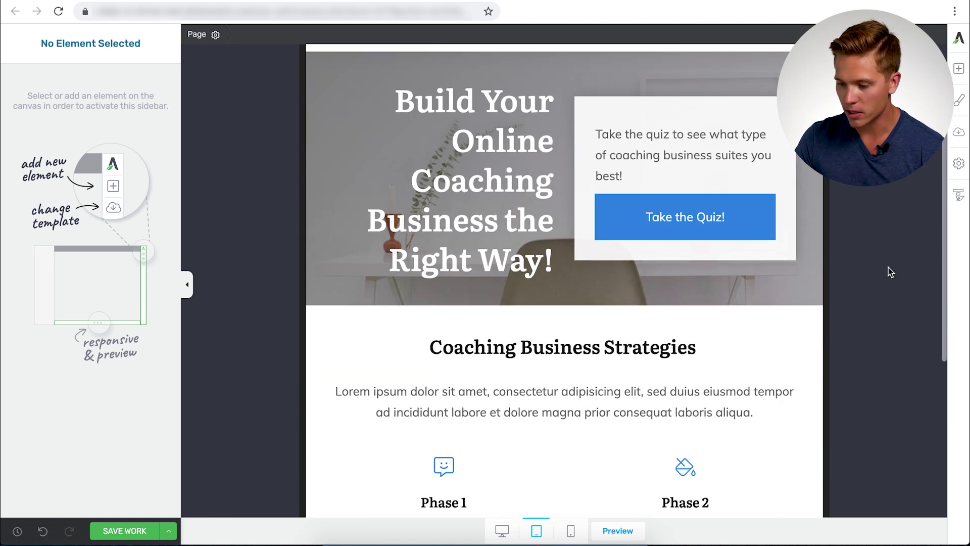
pyautogui.scroll(-3, 661, 368)
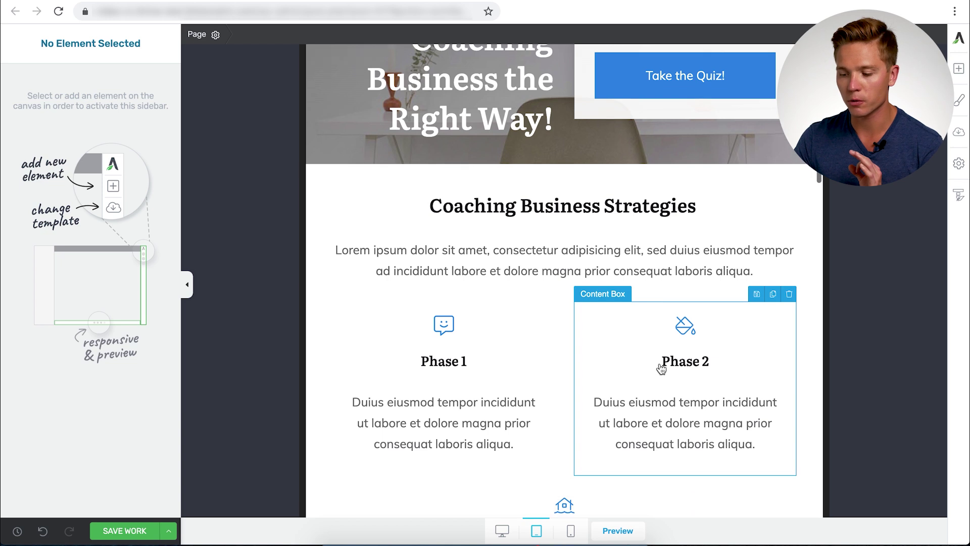
pyautogui.scroll(-4, 661, 368)
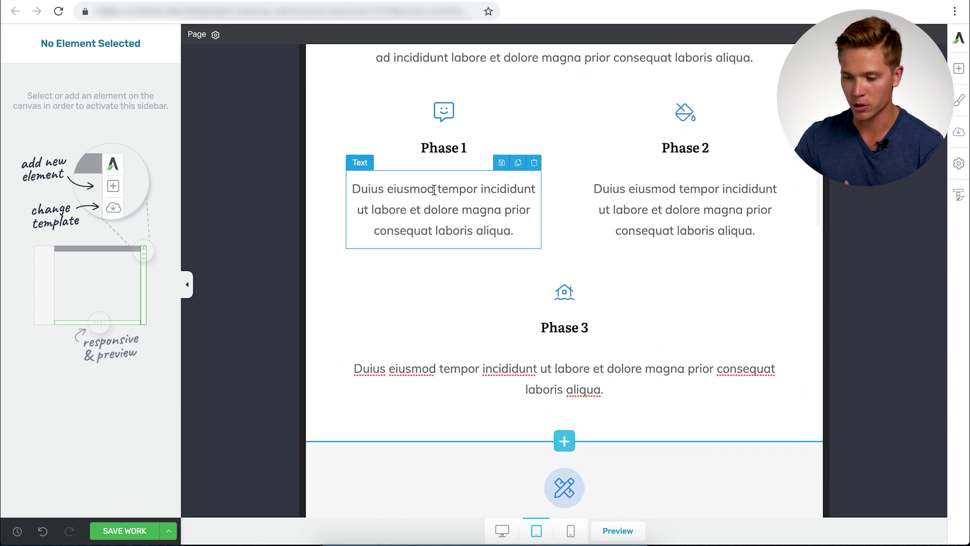
pyautogui.scroll(-10, 521, 238)
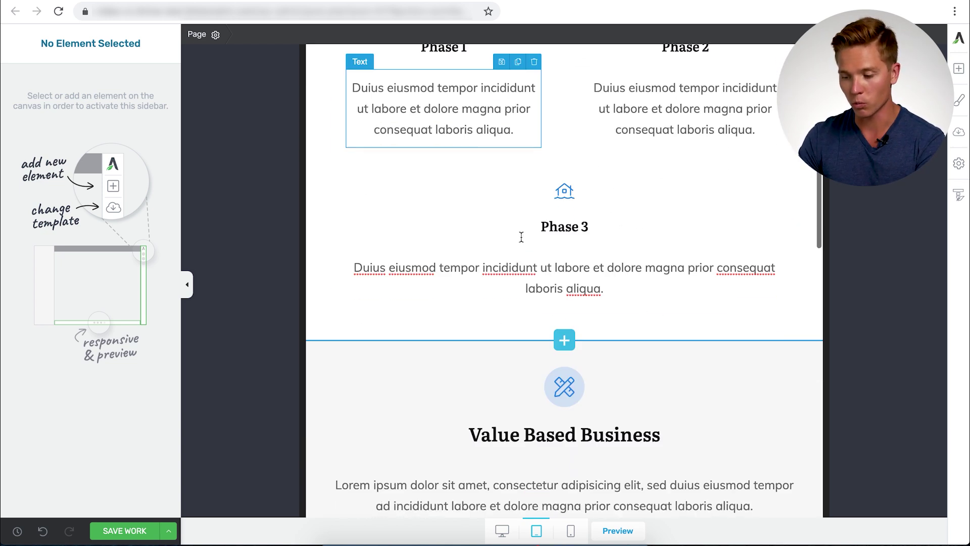
pyautogui.scroll(-3, 481, 243)
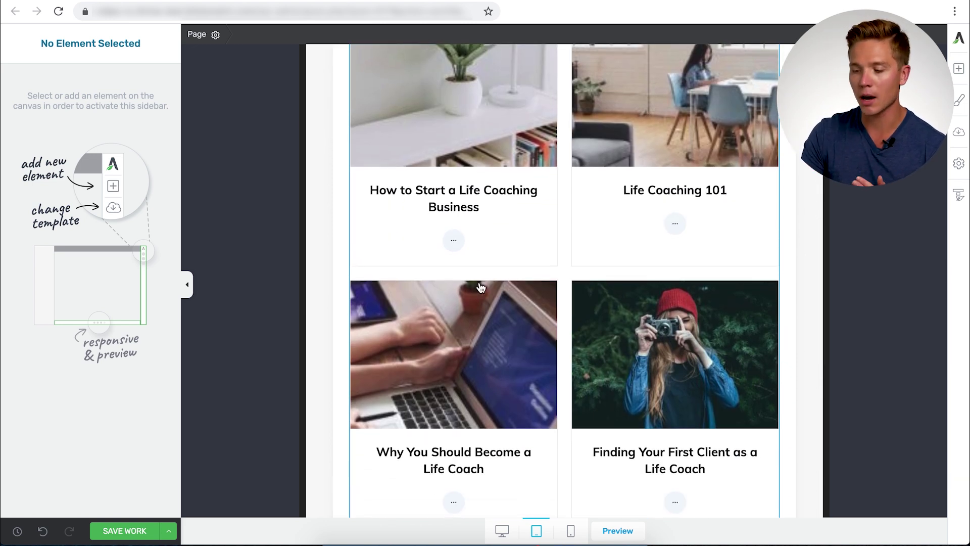
pyautogui.scroll(-4, 478, 303)
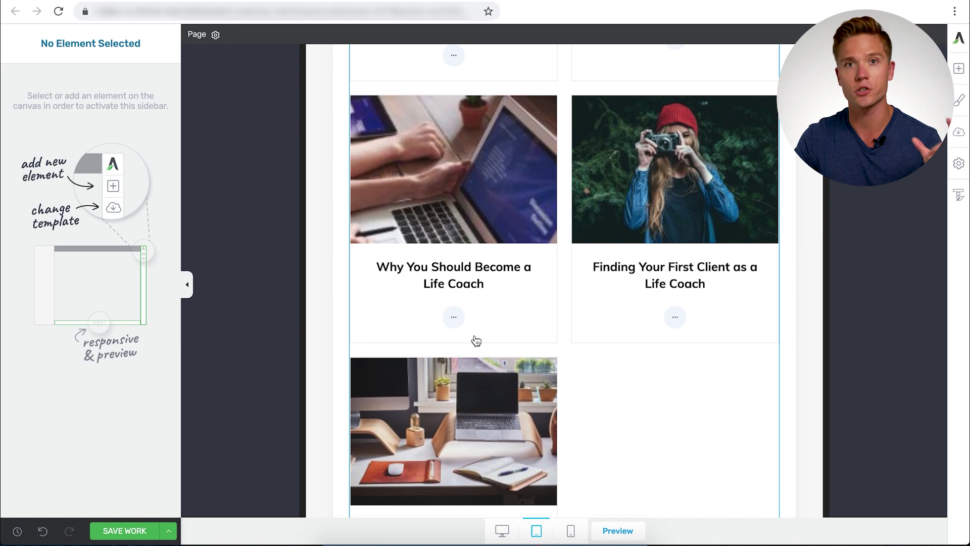
pyautogui.scroll(-1, 475, 340)
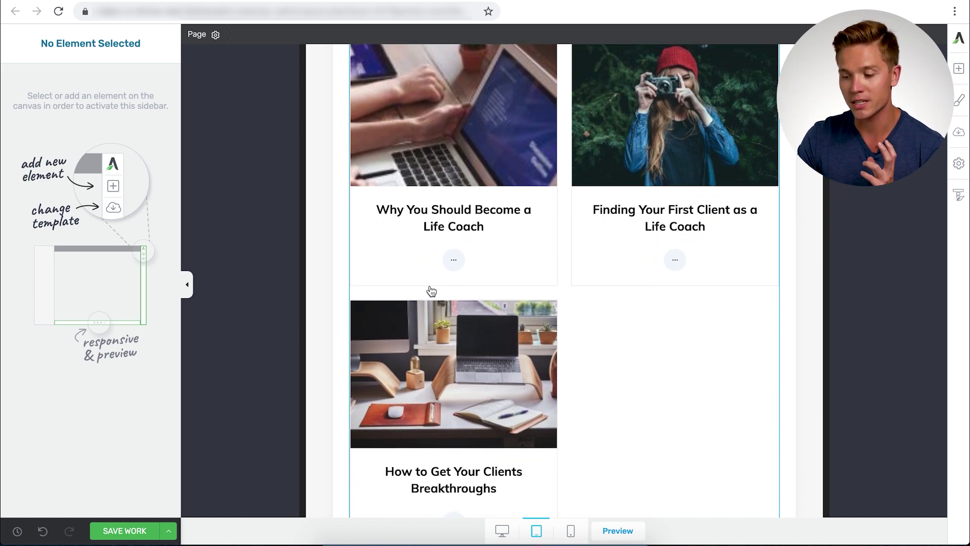
pyautogui.scroll(-12, 431, 291)
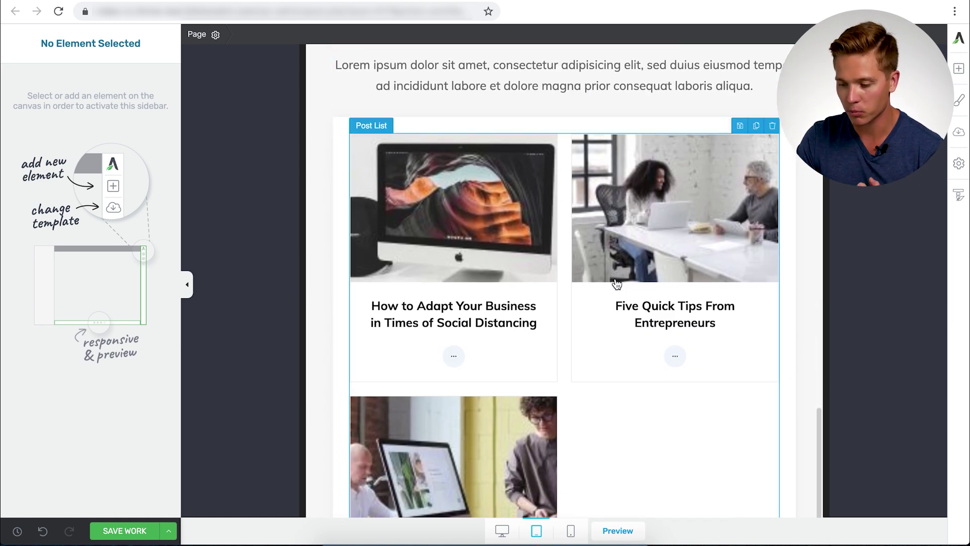
pyautogui.scroll(-2, 617, 283)
pyautogui.scroll(-10, 629, 325)
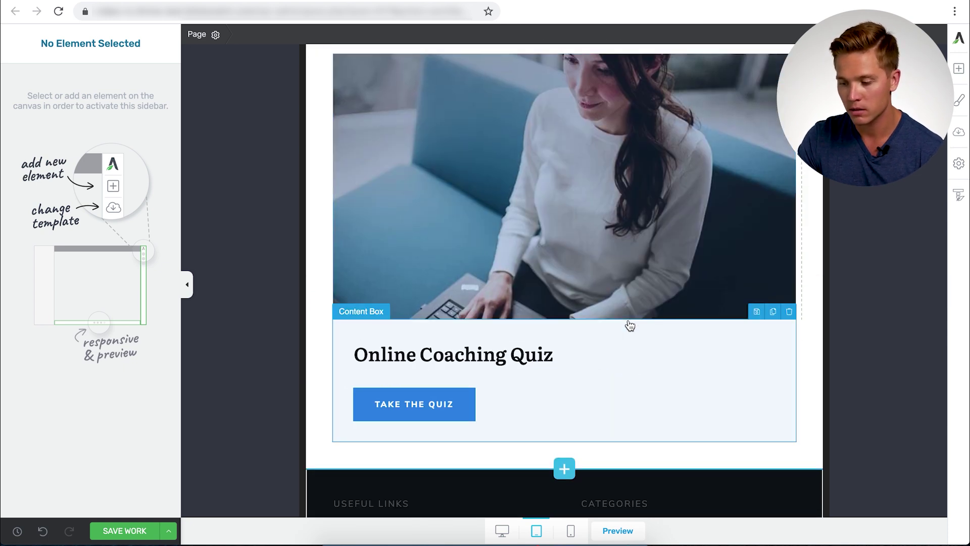
pyautogui.scroll(-2, 629, 325)
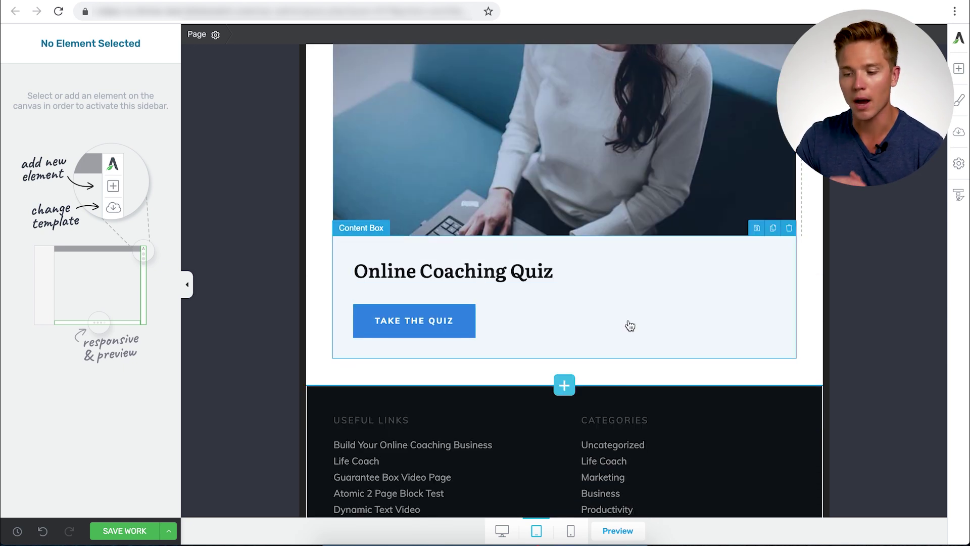
pyautogui.click(571, 531)
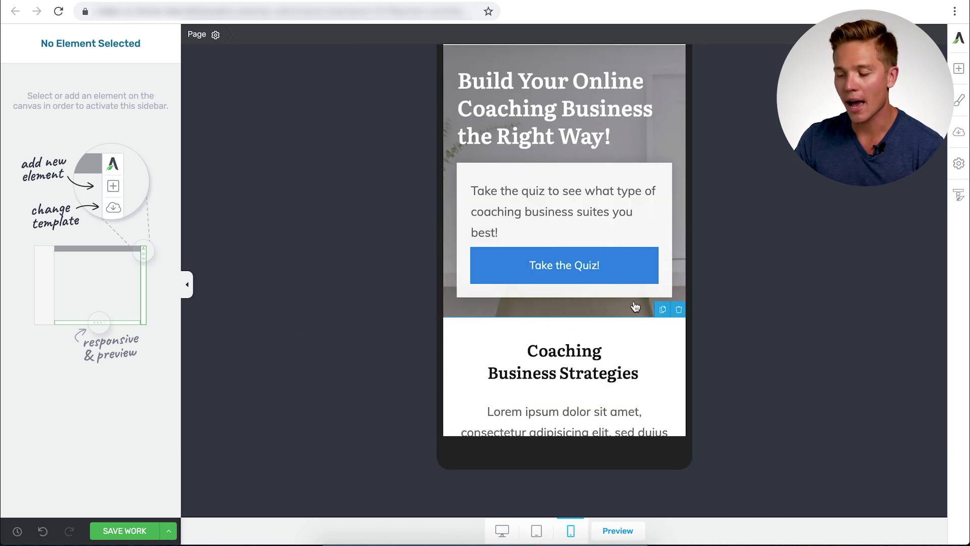
# Step: Scroll down the phone-size canvas to confirm the phases and posts stack in a single column
pyautogui.scroll(-7, 618, 251)
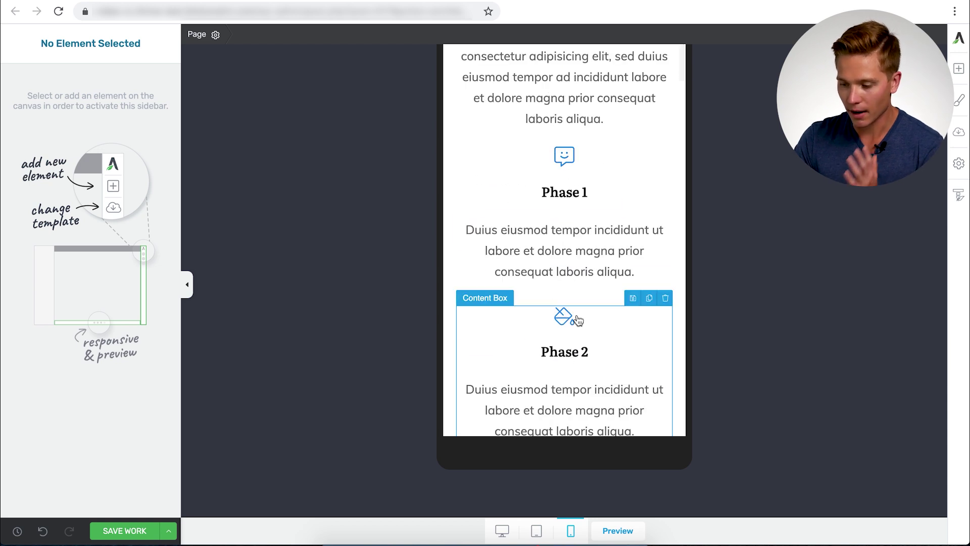
pyautogui.scroll(-3, 578, 320)
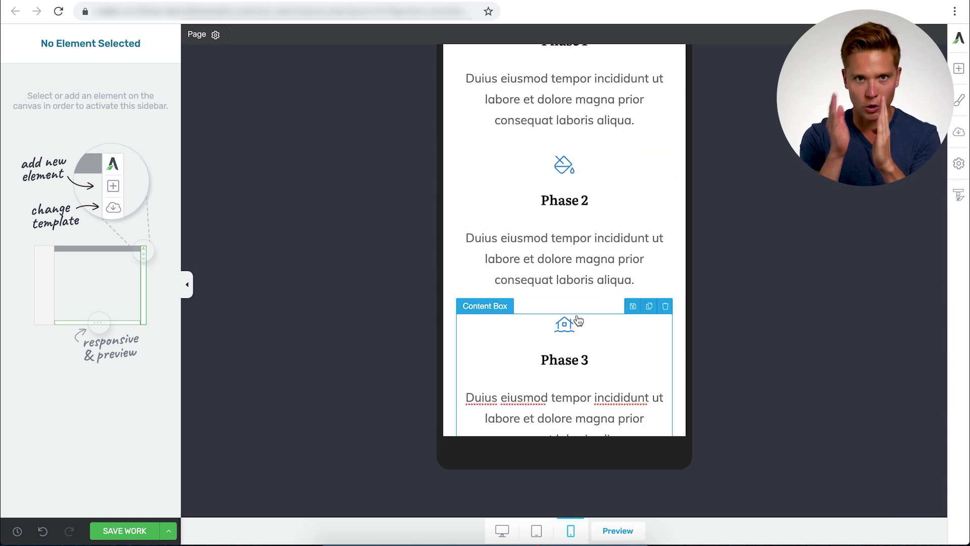
pyautogui.scroll(-20, 579, 320)
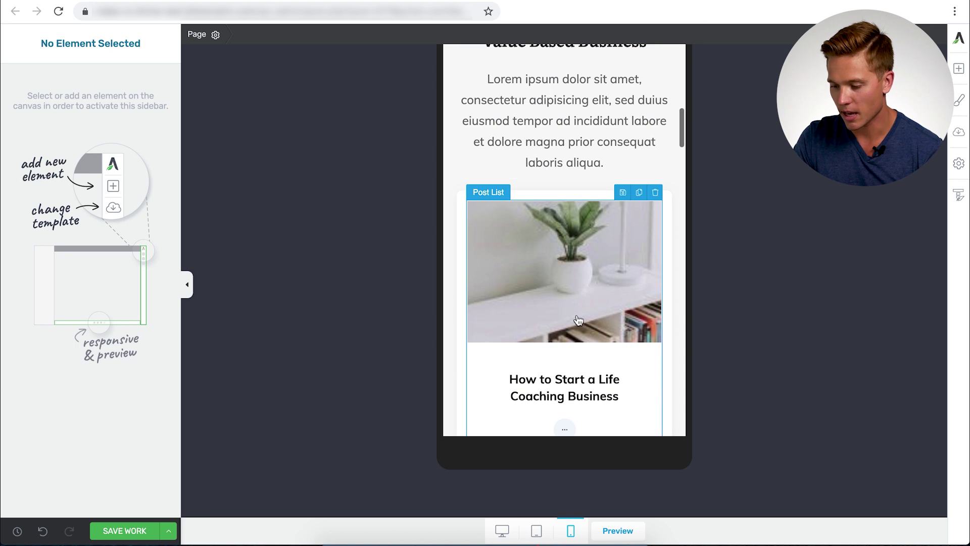
pyautogui.scroll(-8, 579, 319)
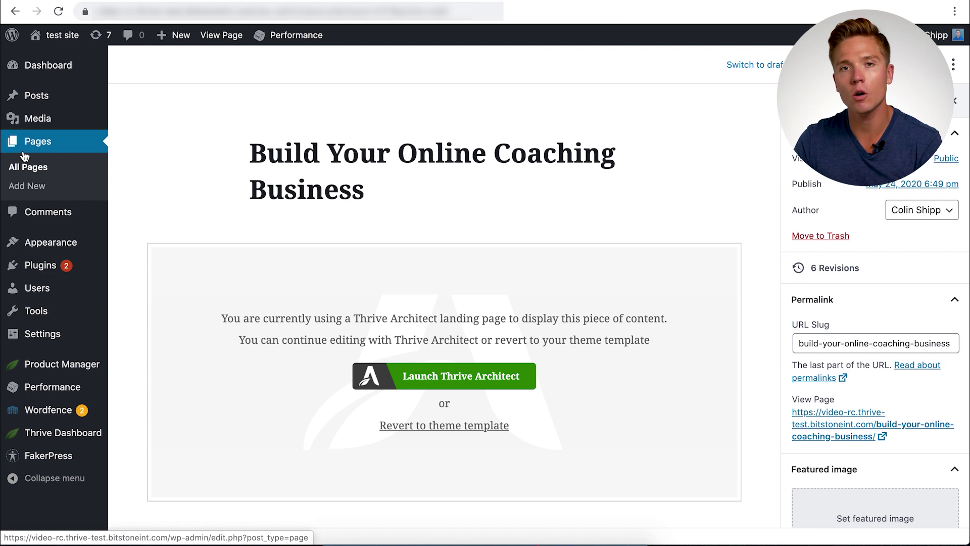
# Step: Open Posts > Categories to list Business, Life Coach, Marketing, Productivity and Uncategorized
pyautogui.moveTo(35, 99)
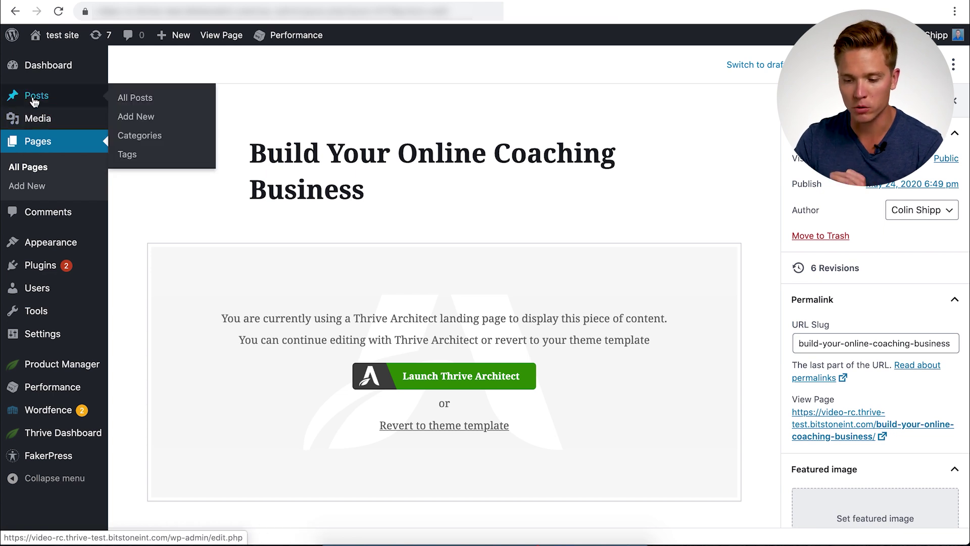
pyautogui.click(151, 139)
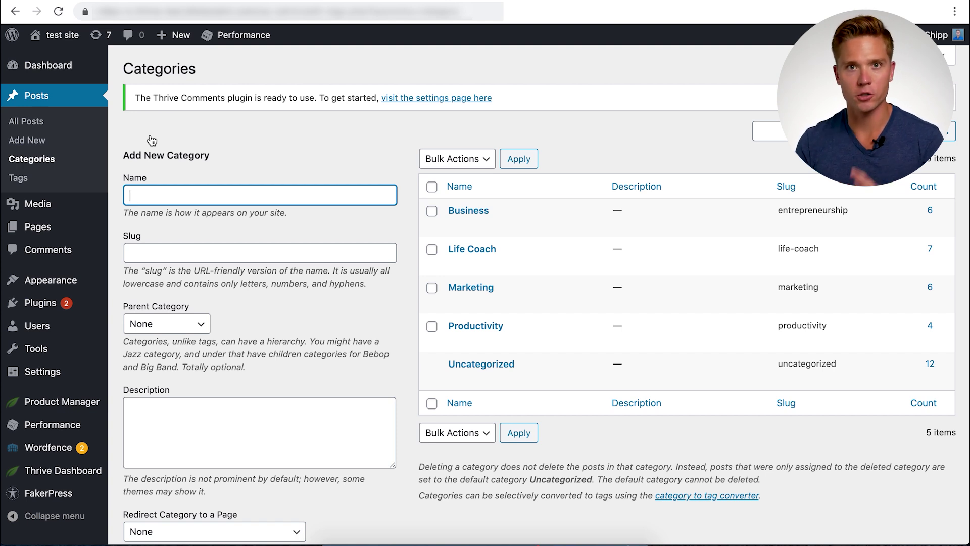
pyautogui.moveTo(498, 248)
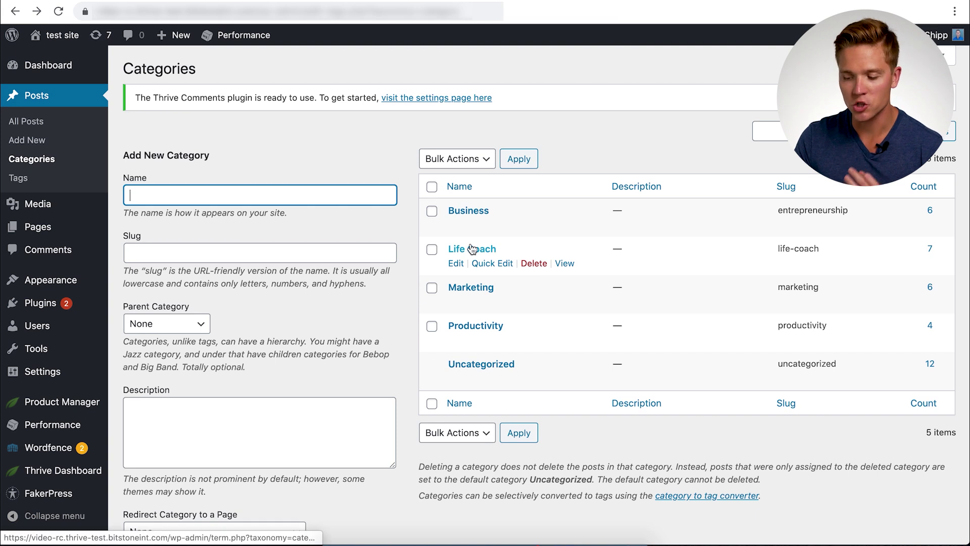
# Step: Edit Life Coach, set its page redirect to 'Build Your Online Coaching Business', and update
pyautogui.click(456, 264)
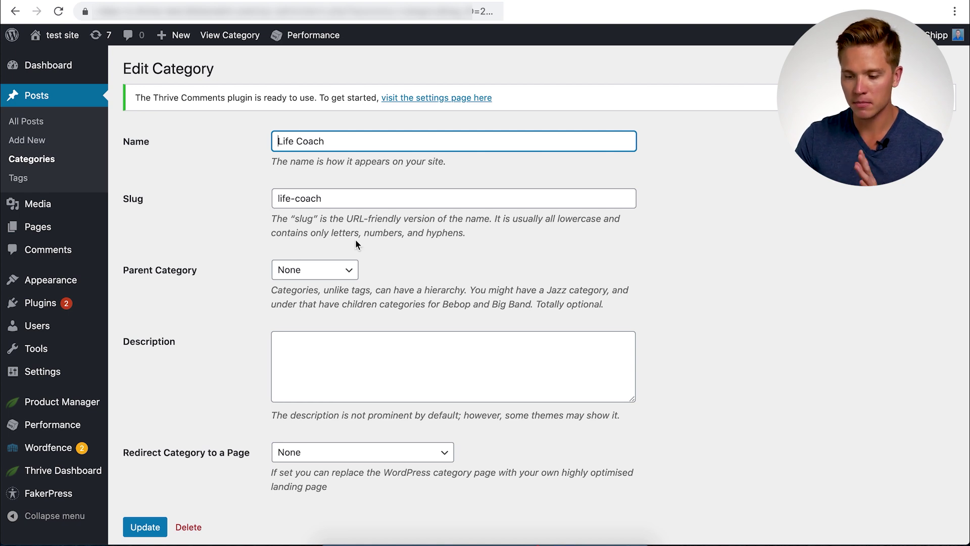
pyautogui.scroll(-2, 355, 243)
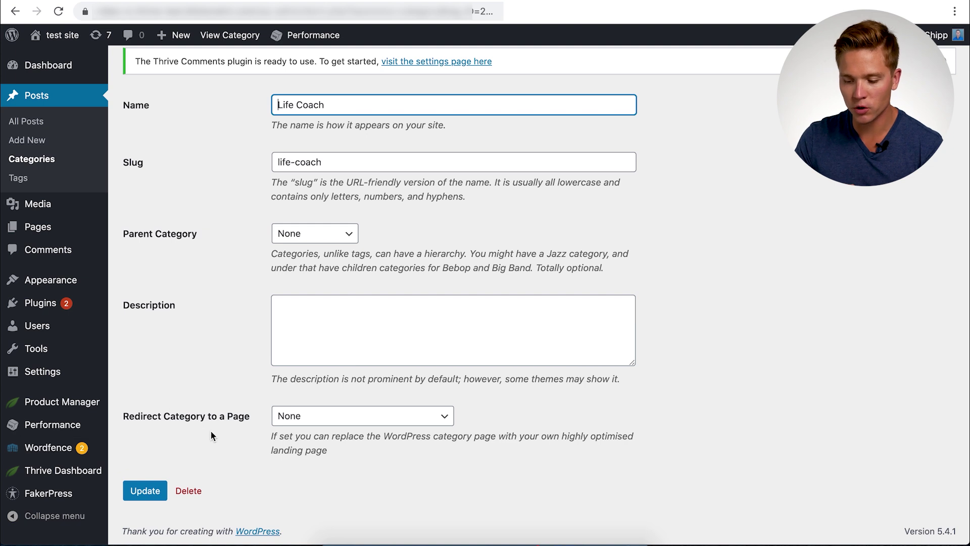
pyautogui.click(331, 424)
pyautogui.scroll(-2, 332, 423)
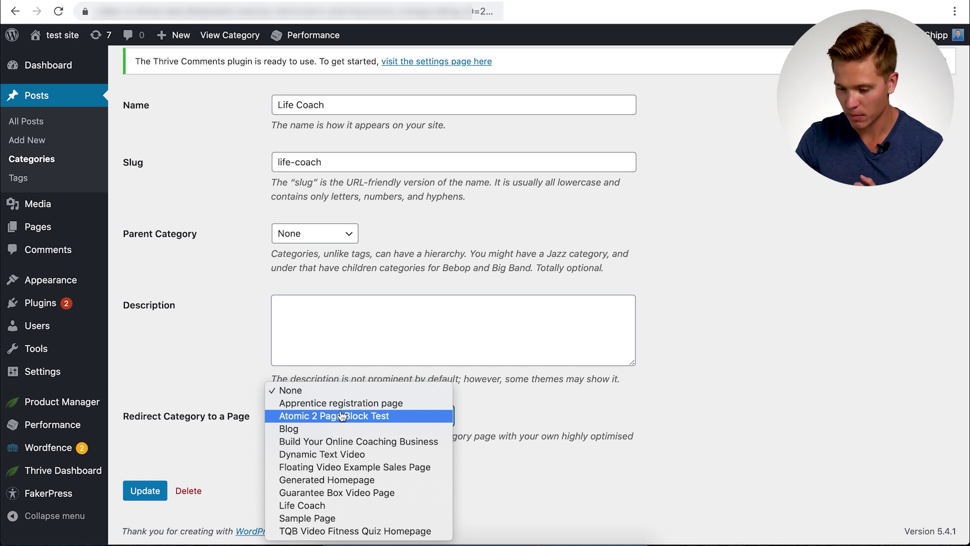
pyautogui.click(355, 442)
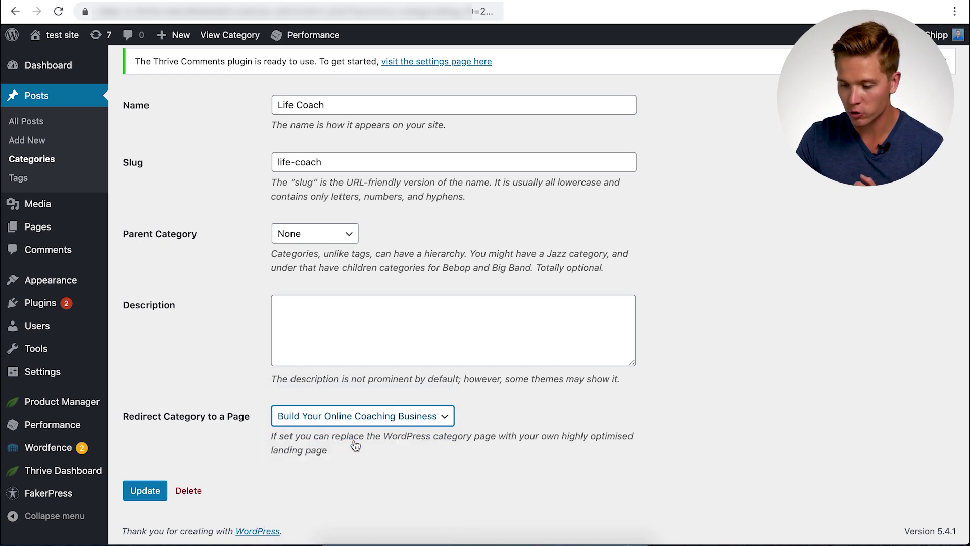
pyautogui.click(148, 492)
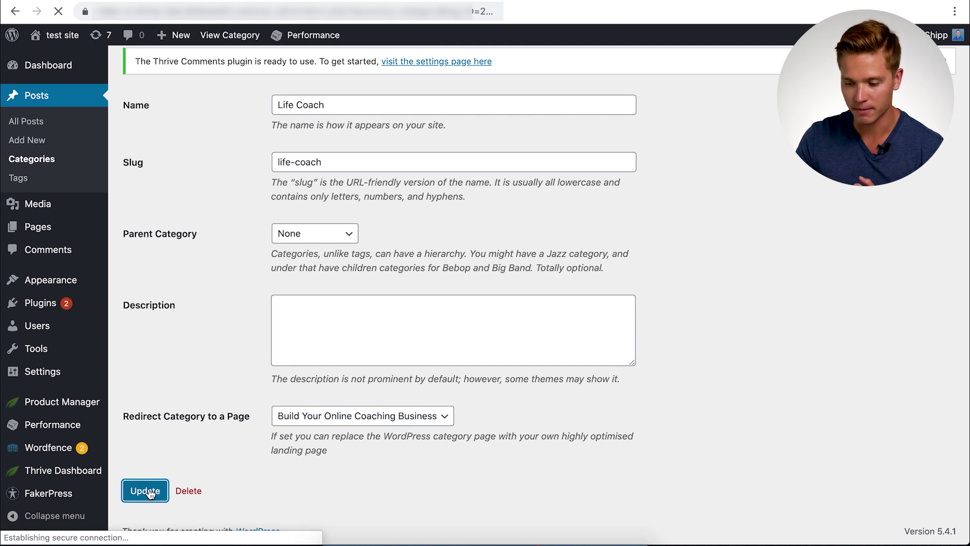